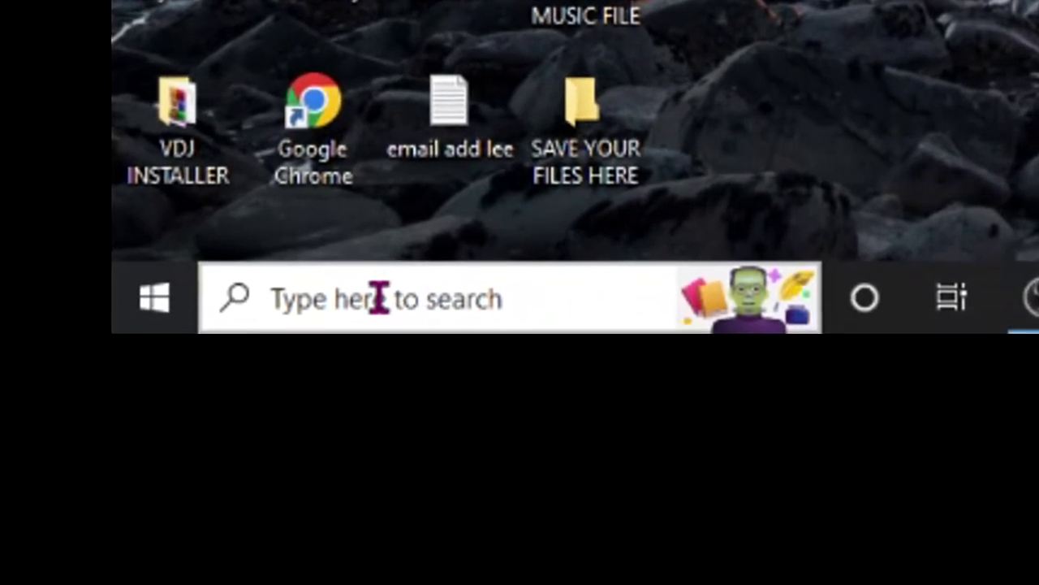
Open the Windows 10 taskbar search box
{"action": "left_click", "coordinate": [380, 284]}
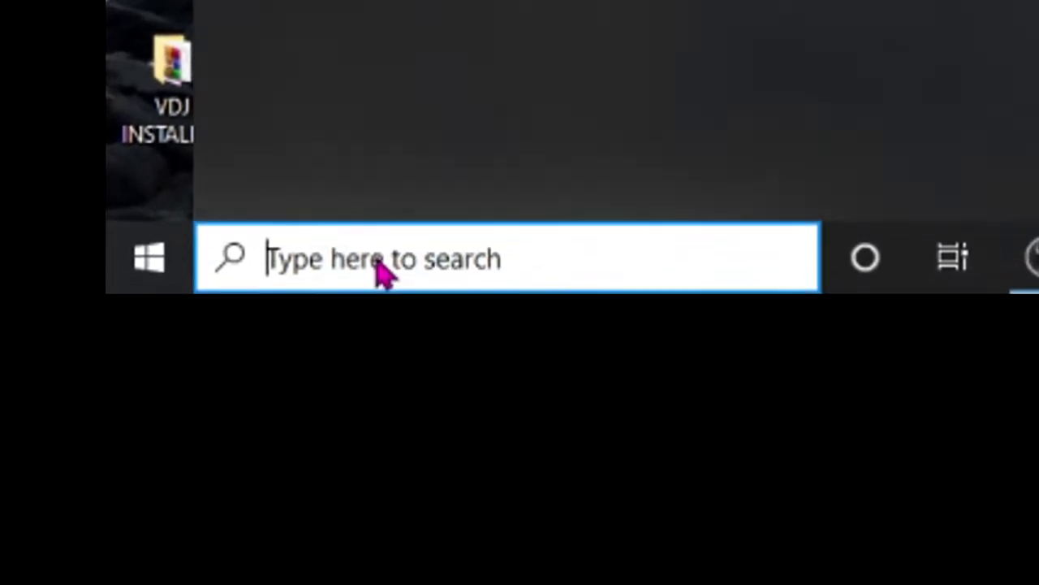
Search for 'word' and launch Microsoft Word from the Best match result
{"action": "type", "text": "w"}
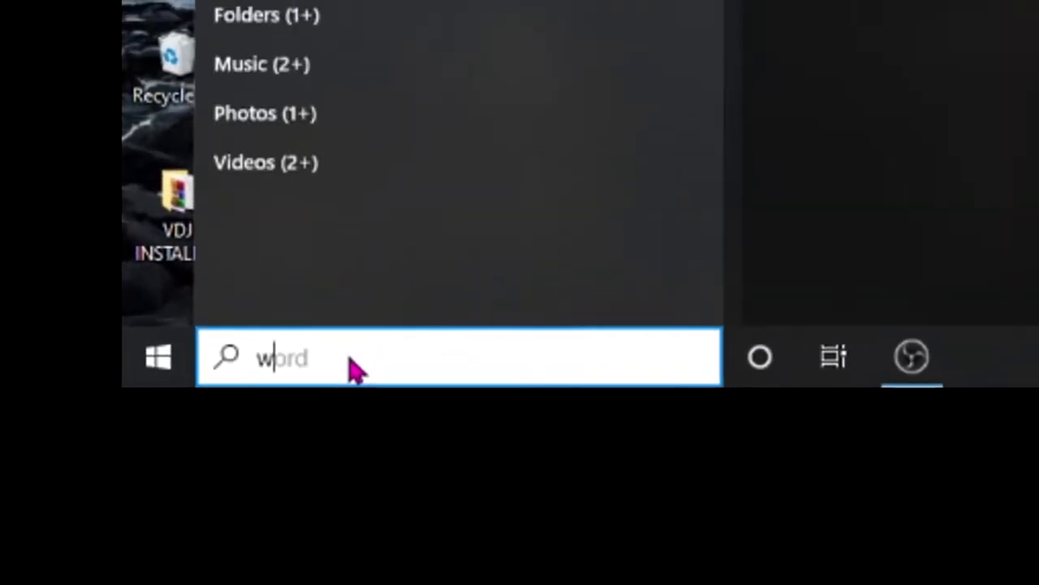
{"action": "type", "text": "ord"}
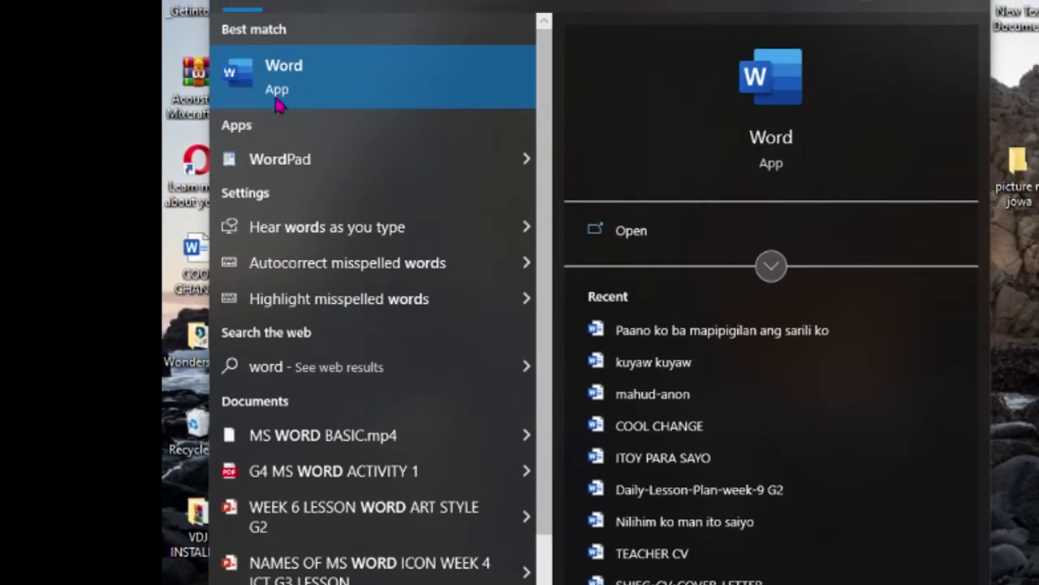
{"action": "left_click", "coordinate": [304, 92]}
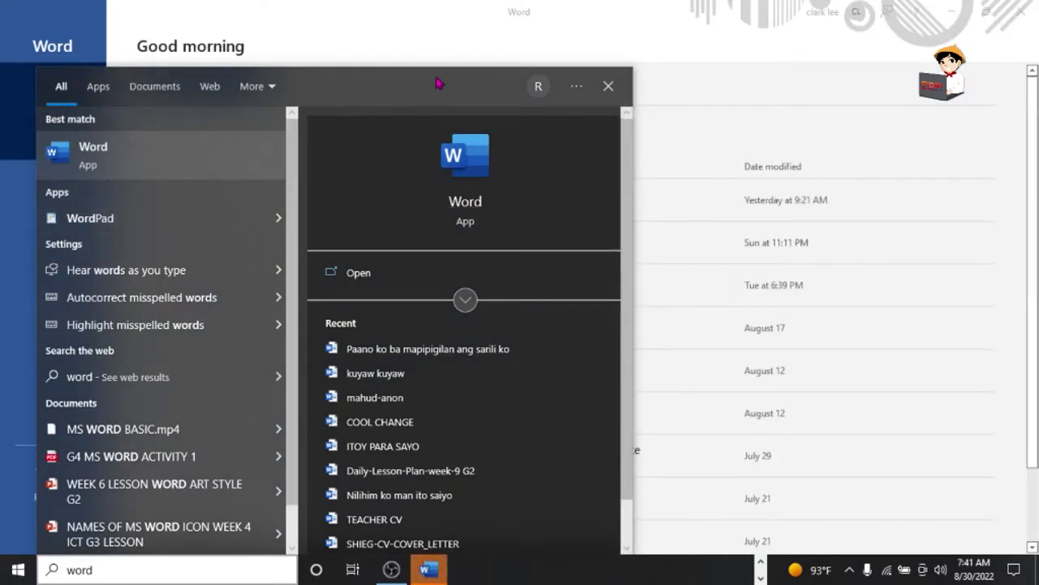
{"action": "left_click", "coordinate": [445, 34]}
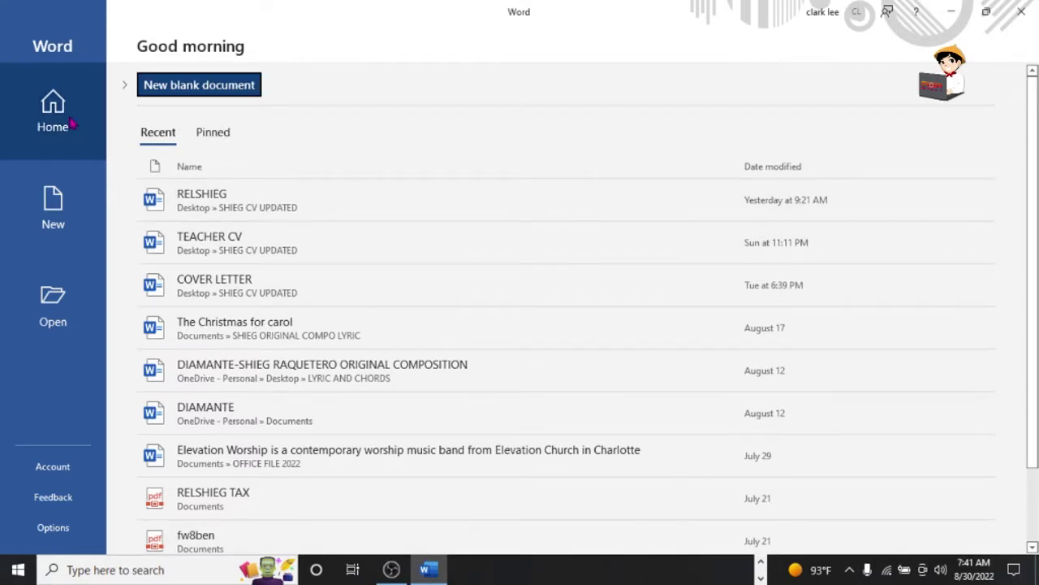
Create a new document from the Restaurant brochure template in the Business templates
{"action": "left_click", "coordinate": [72, 231]}
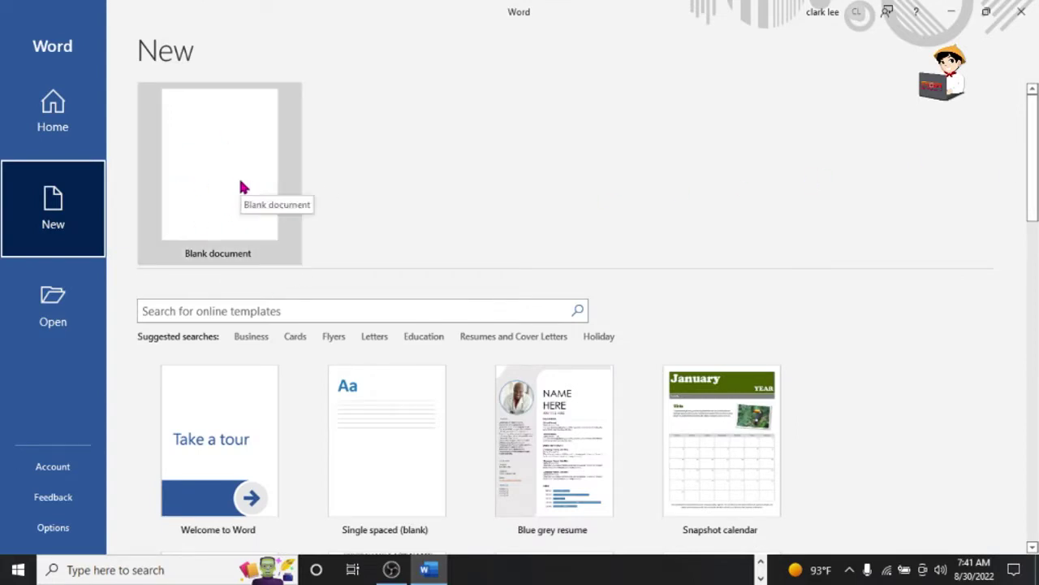
{"action": "scroll", "coordinate": [444, 264], "scroll_direction": "down", "scroll_amount": 2}
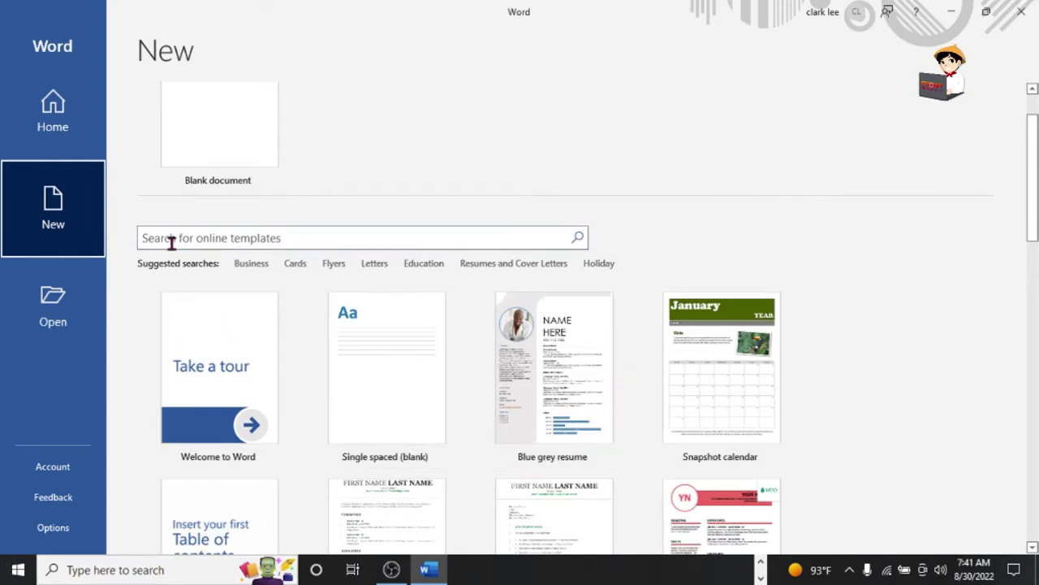
{"action": "left_click", "coordinate": [251, 264]}
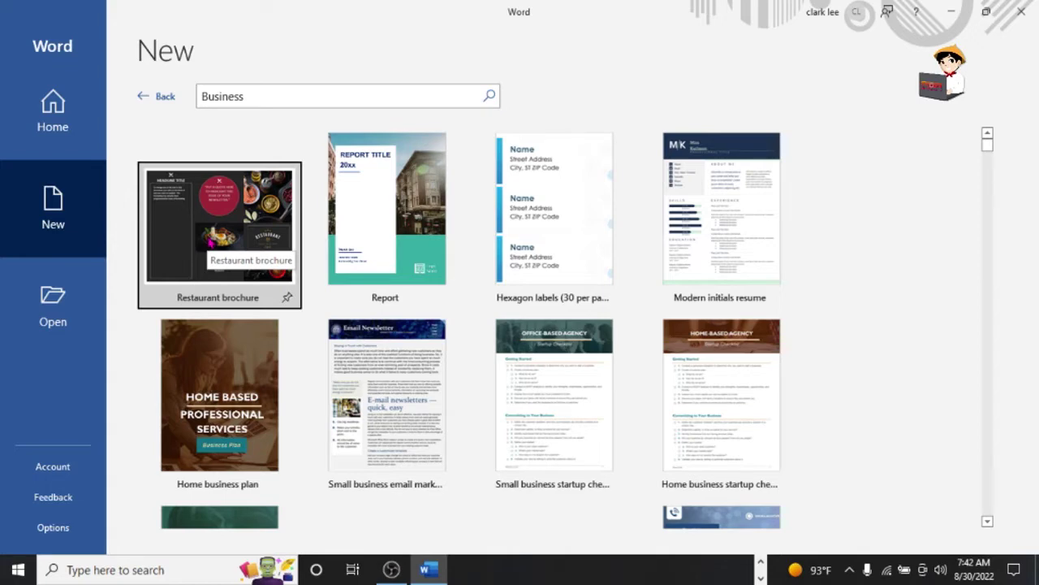
{"action": "left_click", "coordinate": [223, 223]}
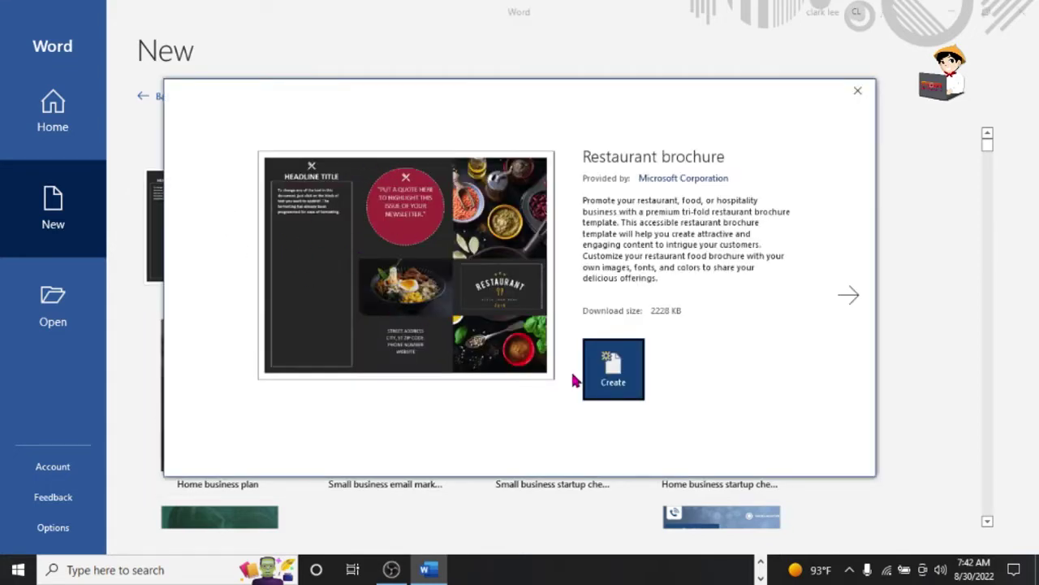
{"action": "left_click", "coordinate": [631, 378]}
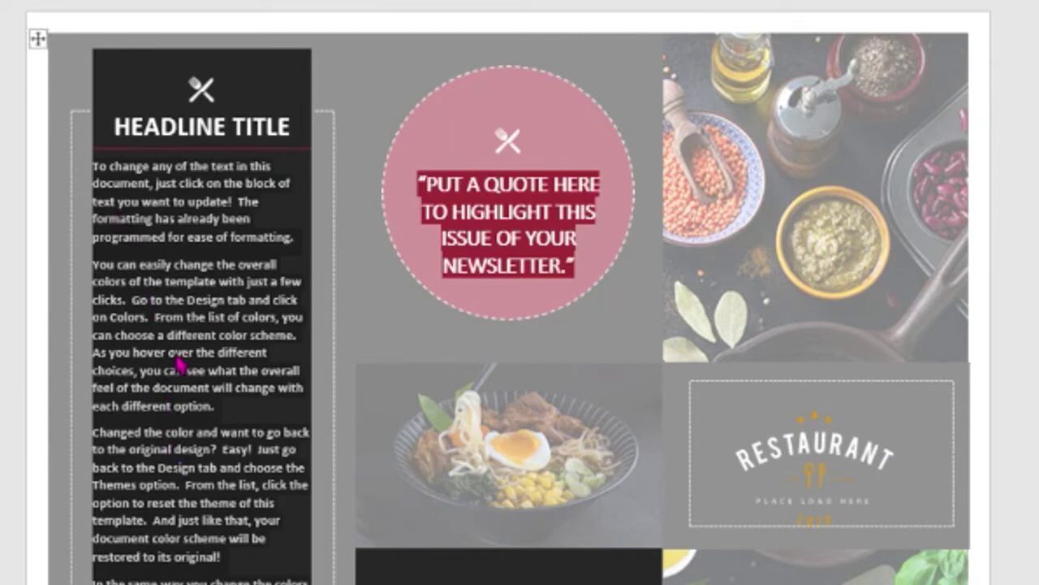
Replace the pink circle's placeholder quote with 'DITO ANG PINAKA MASARAP NA PAGKAIN'
{"action": "triple_click", "coordinate": [237, 131]}
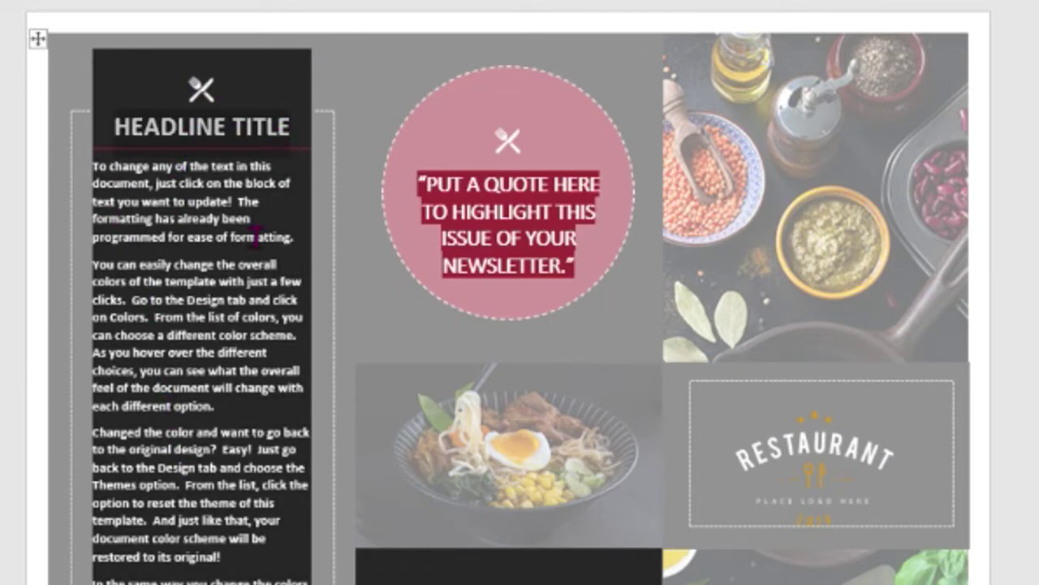
{"action": "triple_click", "coordinate": [597, 274]}
{"action": "triple_click", "coordinate": [171, 130]}
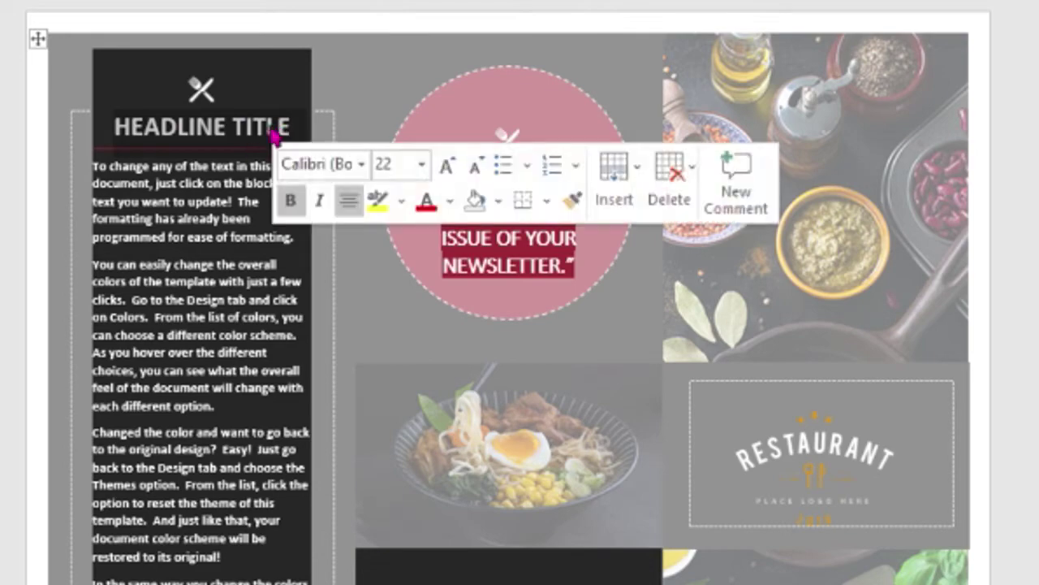
{"action": "scroll", "coordinate": [554, 199], "scroll_direction": "down", "scroll_amount": 3}
{"action": "scroll", "coordinate": [553, 199], "scroll_direction": "down", "scroll_amount": 3}
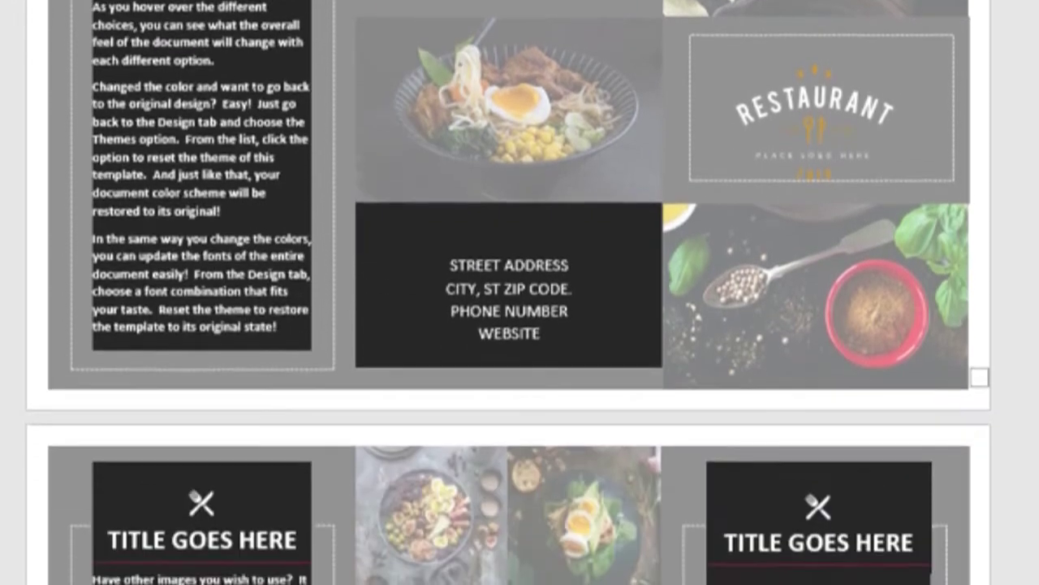
{"action": "scroll", "coordinate": [554, 199], "scroll_direction": "up", "scroll_amount": 4}
{"action": "scroll", "coordinate": [554, 198], "scroll_direction": "up", "scroll_amount": 2}
{"action": "triple_click", "coordinate": [553, 199]}
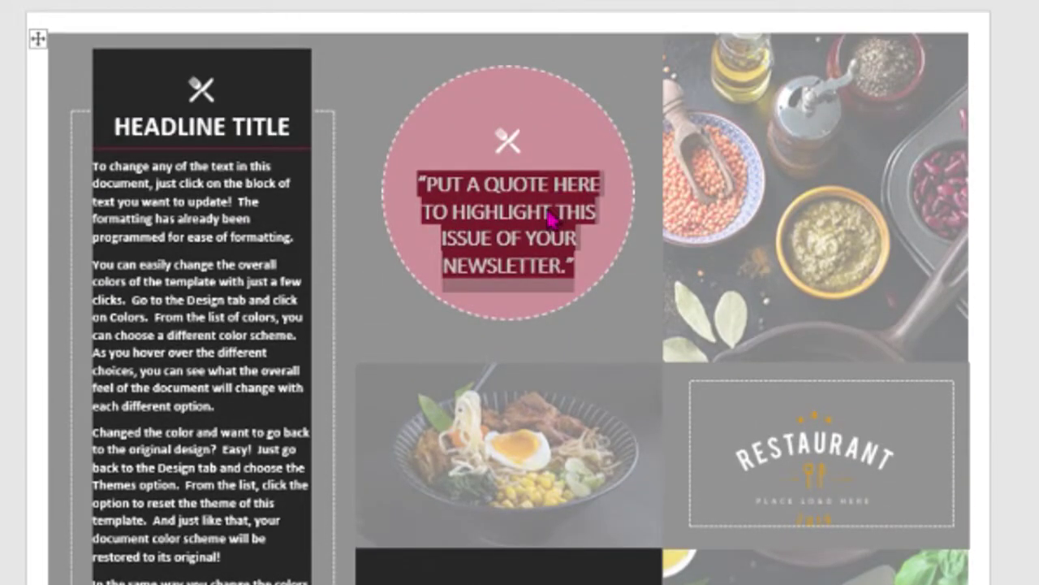
{"action": "key", "text": "Delete"}
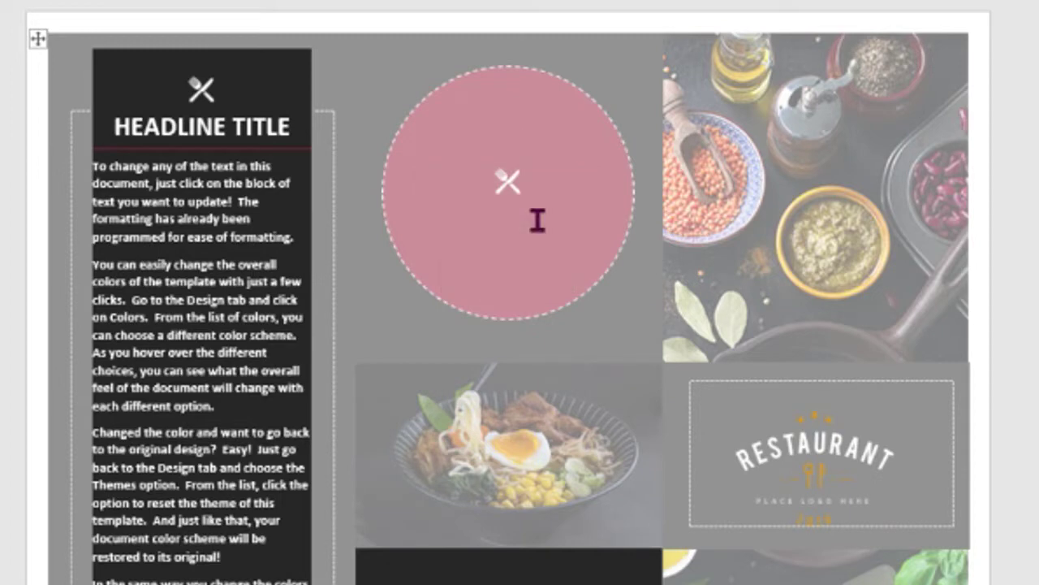
{"action": "key", "text": "ctrl+z"}
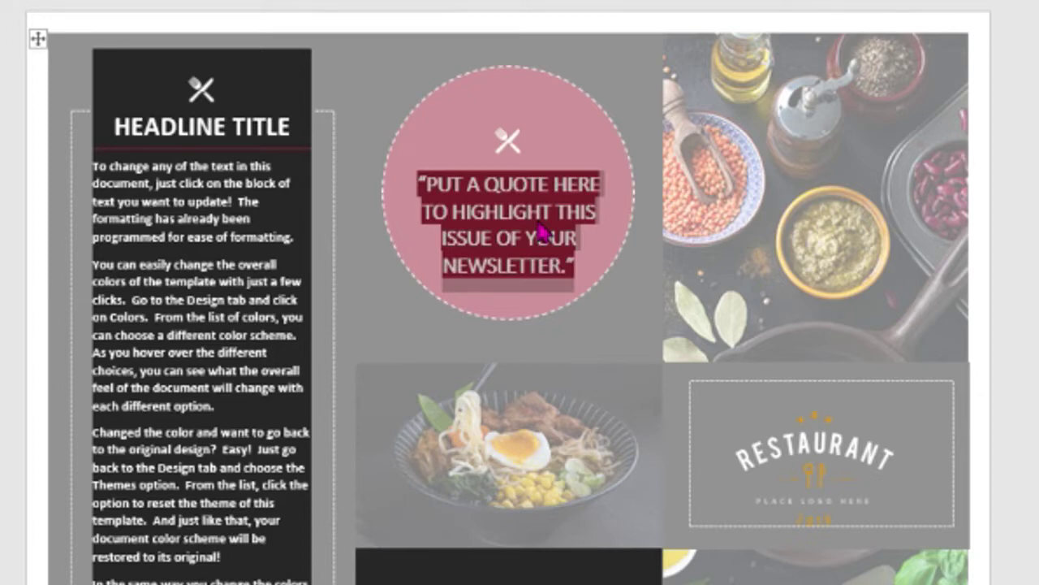
{"action": "type", "text": "DITO ANG PINAKA MA"}
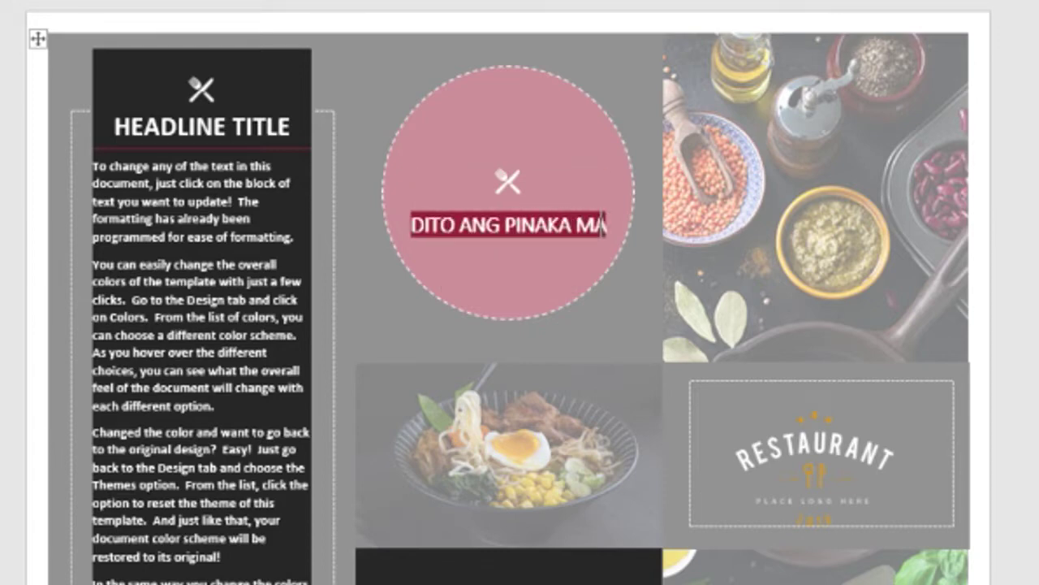
{"action": "type", "text": "SARAP NA"}
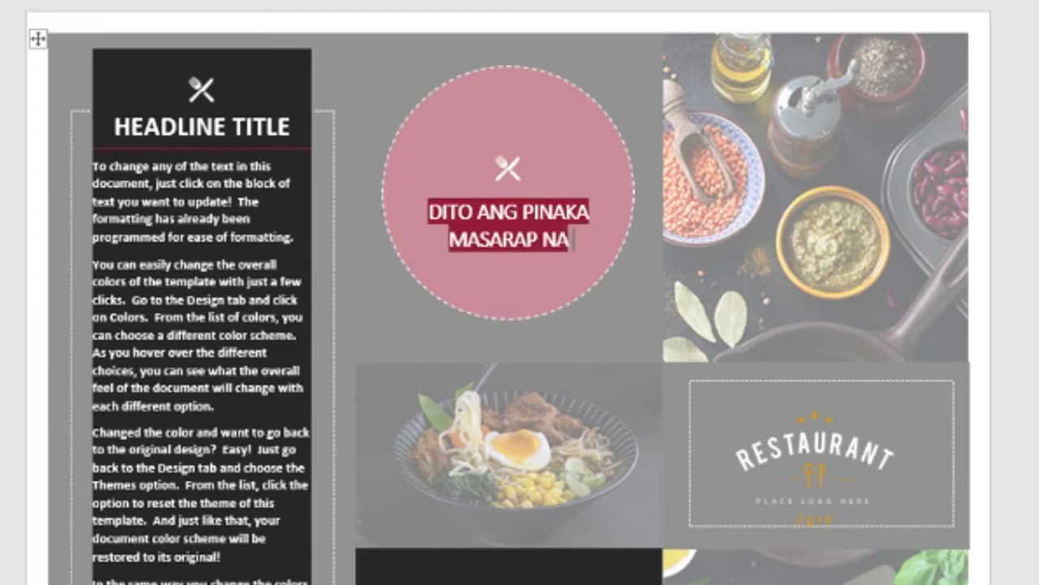
{"action": "type", "text": " PAGKA"}
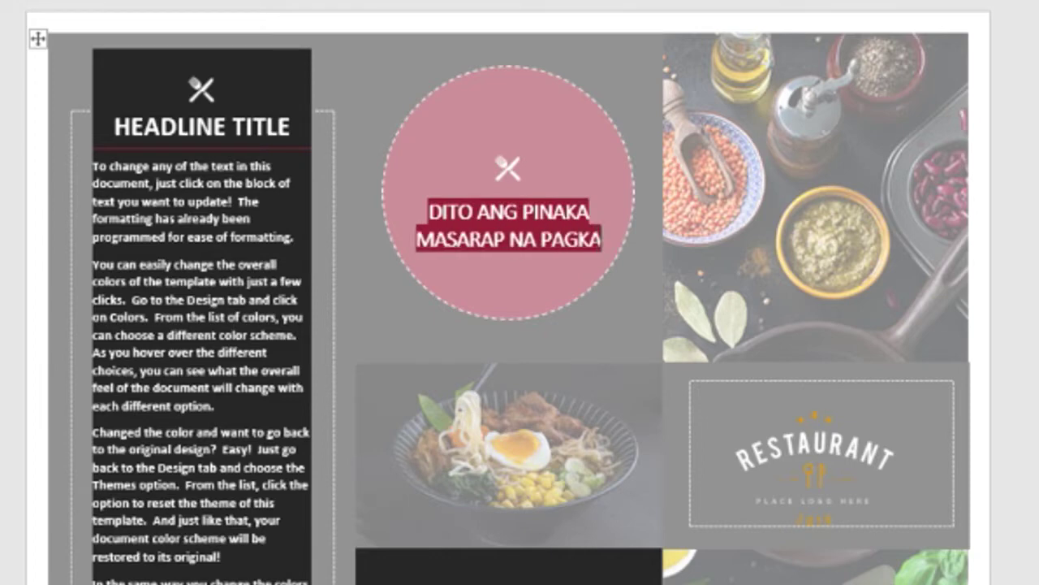
{"action": "type", "text": "IN"}
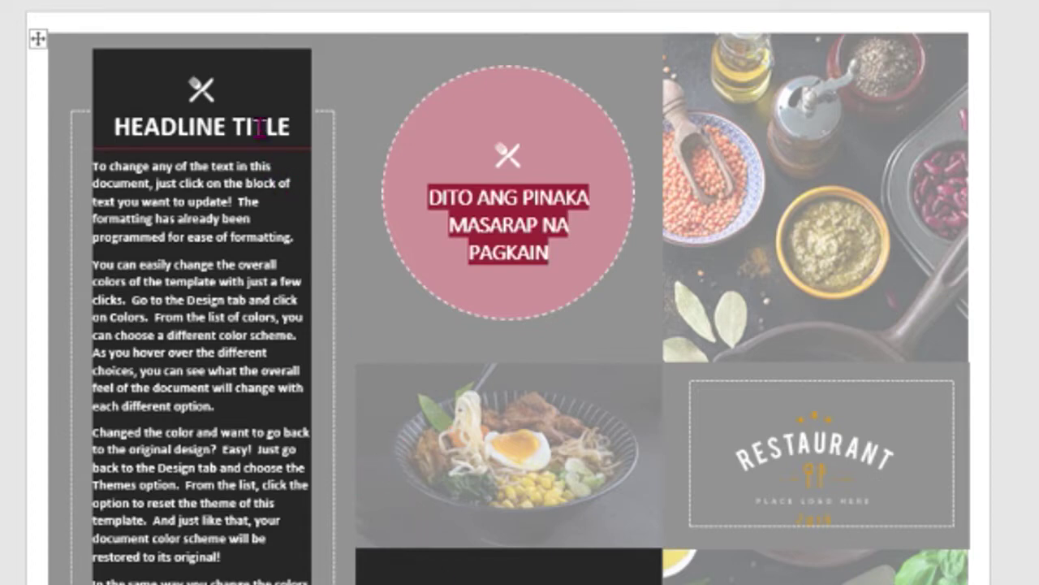
{"action": "triple_click", "coordinate": [258, 124]}
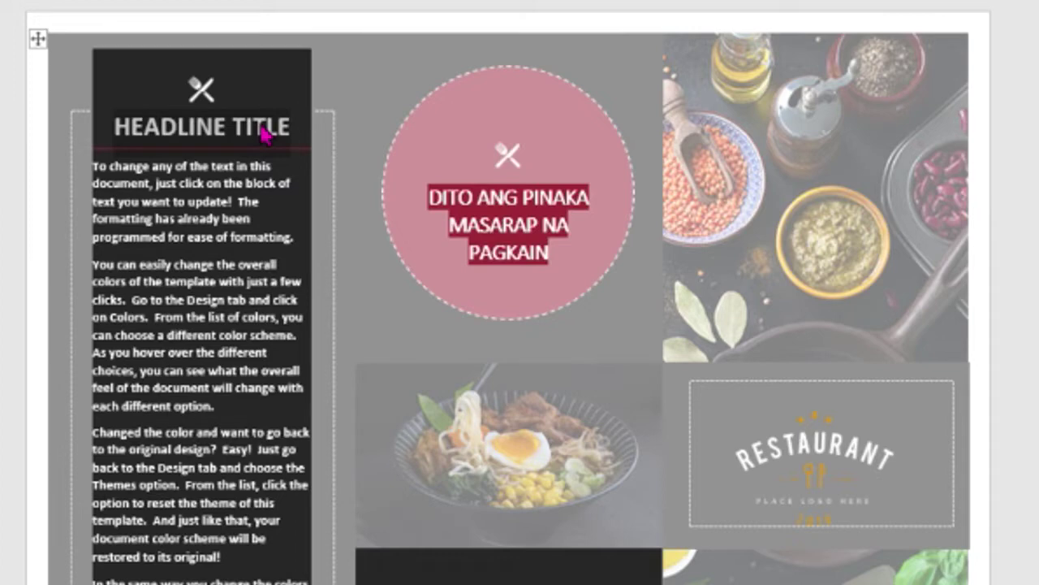
Retitle the brochure headline 'KAKAININ KITA', replacing the interim MENU text
{"action": "type", "text": "MENU"}
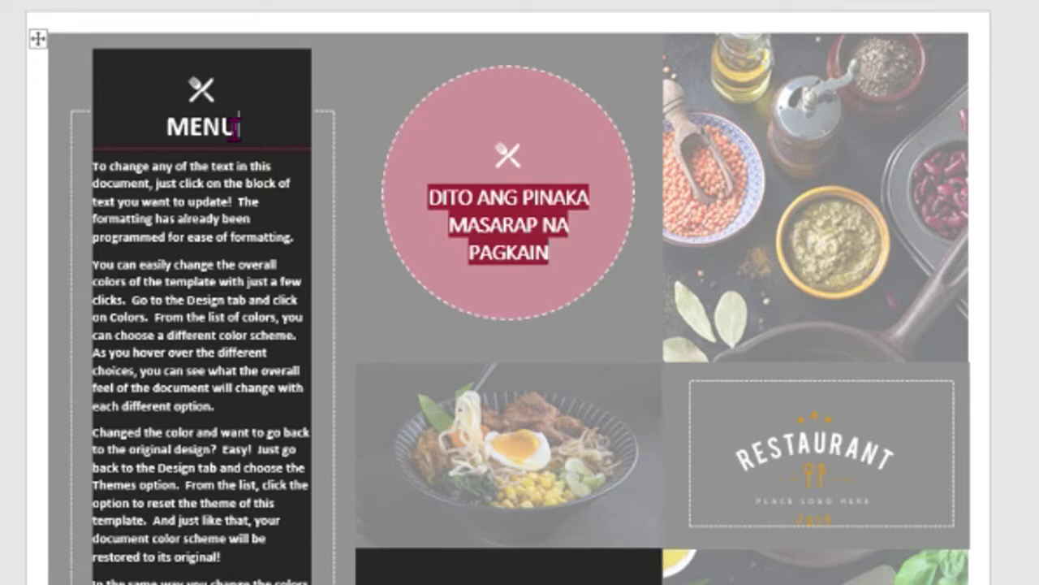
{"action": "left_click_drag", "start_coordinate": [235, 127], "coordinate": [165, 124]}
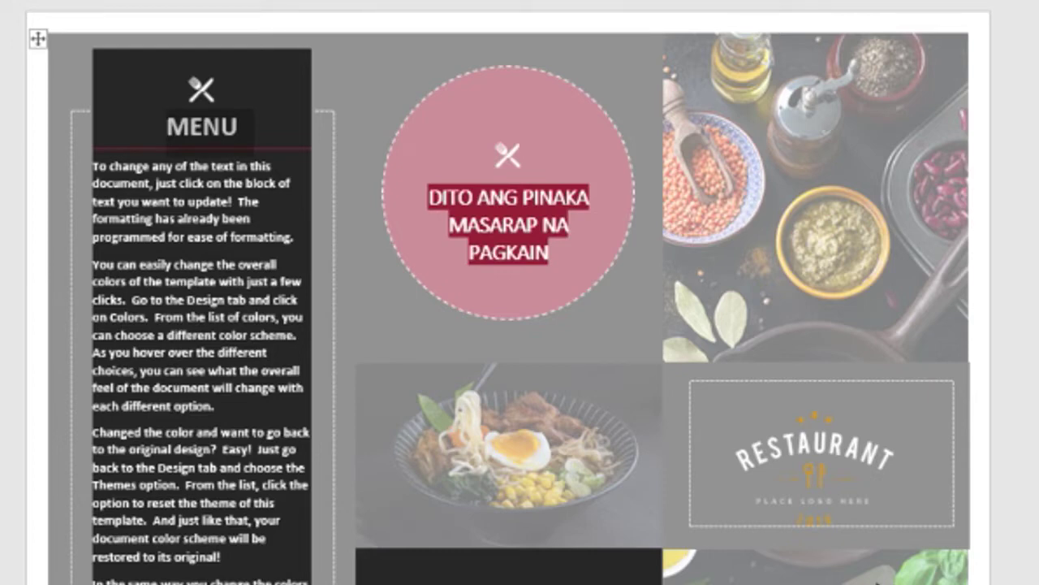
{"action": "type", "text": "KAKA"}
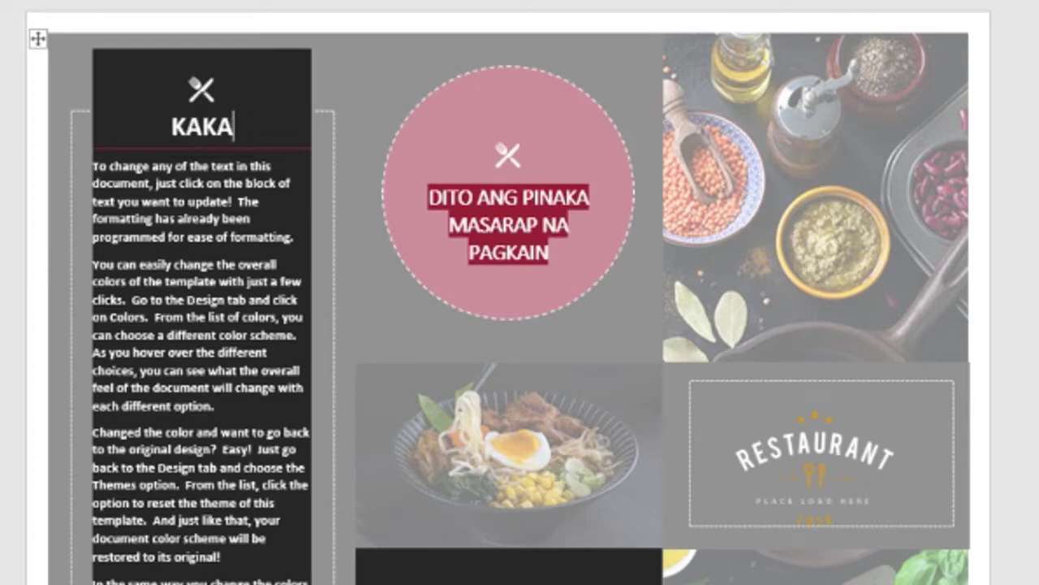
{"action": "type", "text": "ININ KITA"}
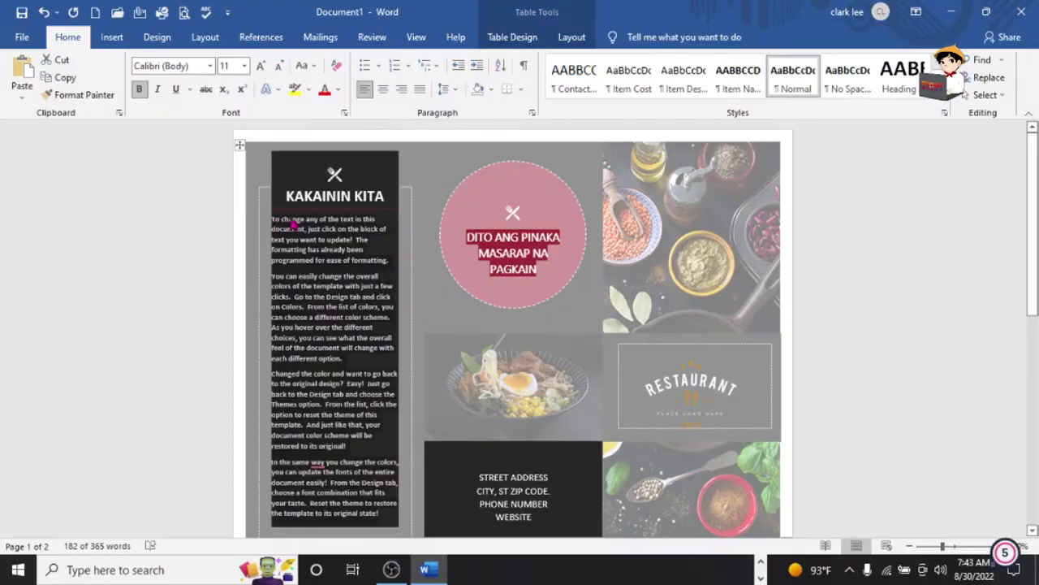
{"action": "left_click", "coordinate": [274, 354]}
Replace the street address and city placeholder lines with PHILIPPINES and ROMBLON
{"action": "scroll", "coordinate": [575, 474], "scroll_direction": "down", "scroll_amount": 1}
{"action": "left_click", "coordinate": [521, 453]}
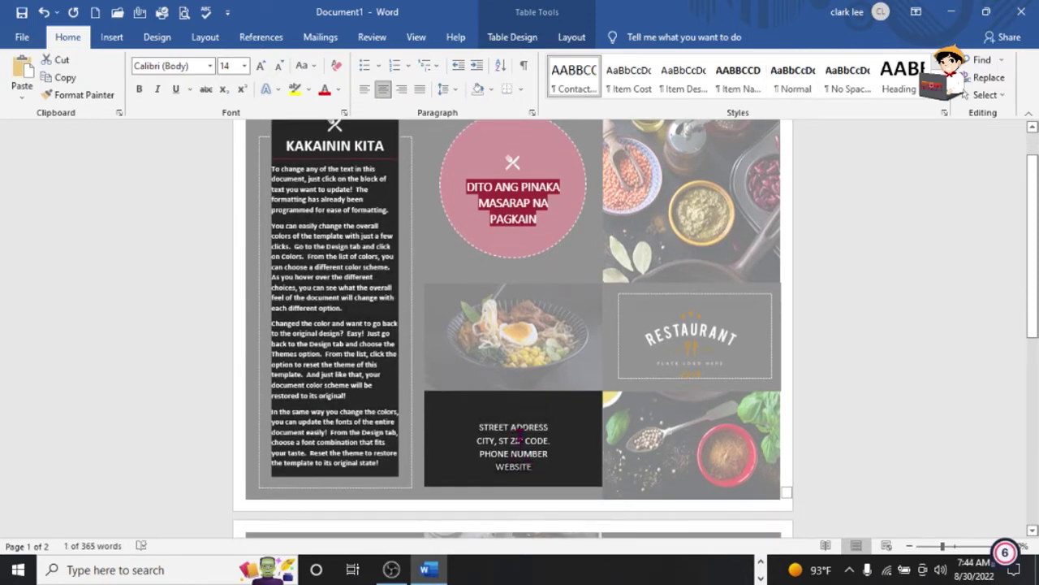
{"action": "triple_click", "coordinate": [523, 440]}
{"action": "triple_click", "coordinate": [524, 430]}
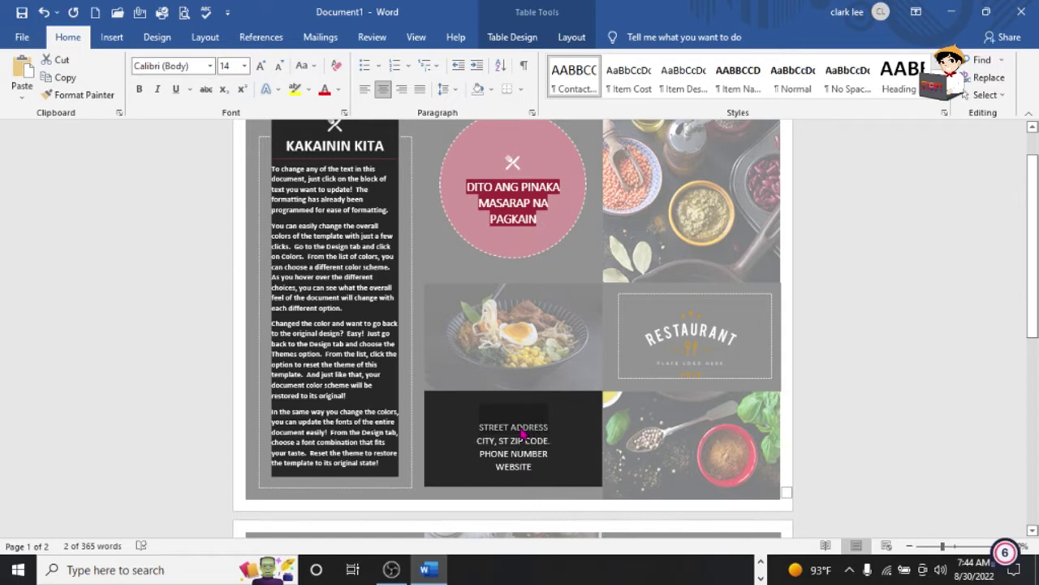
{"action": "key", "text": "Delete"}
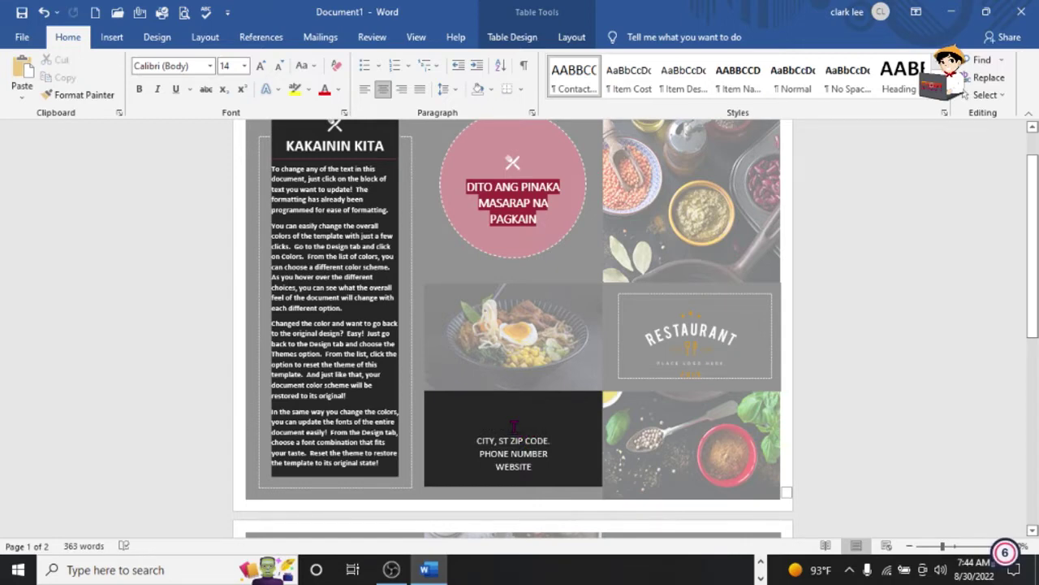
{"action": "type", "text": "PHILIPPINES"}
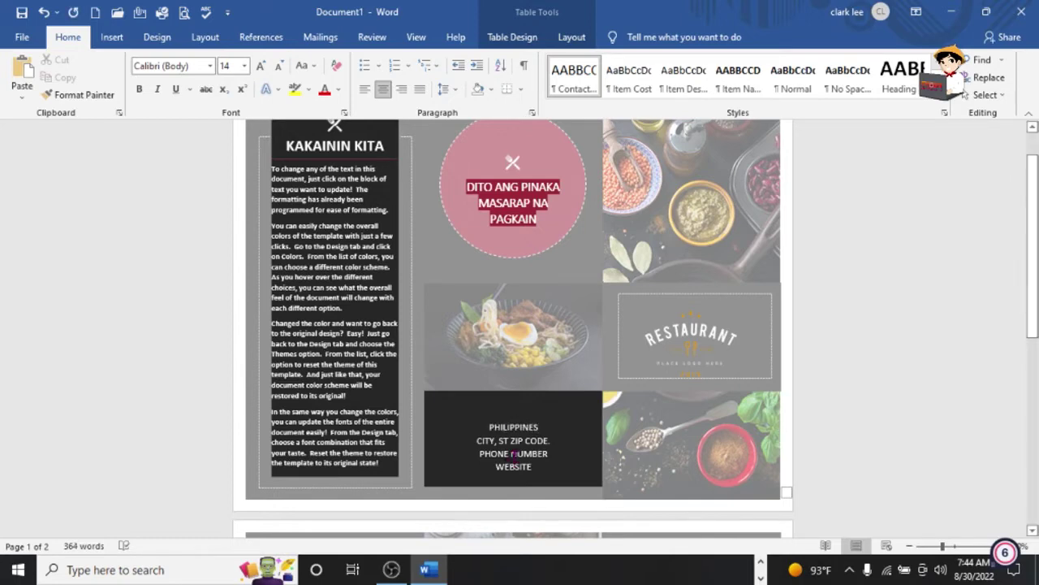
{"action": "left_click_drag", "start_coordinate": [542, 440], "coordinate": [475, 440]}
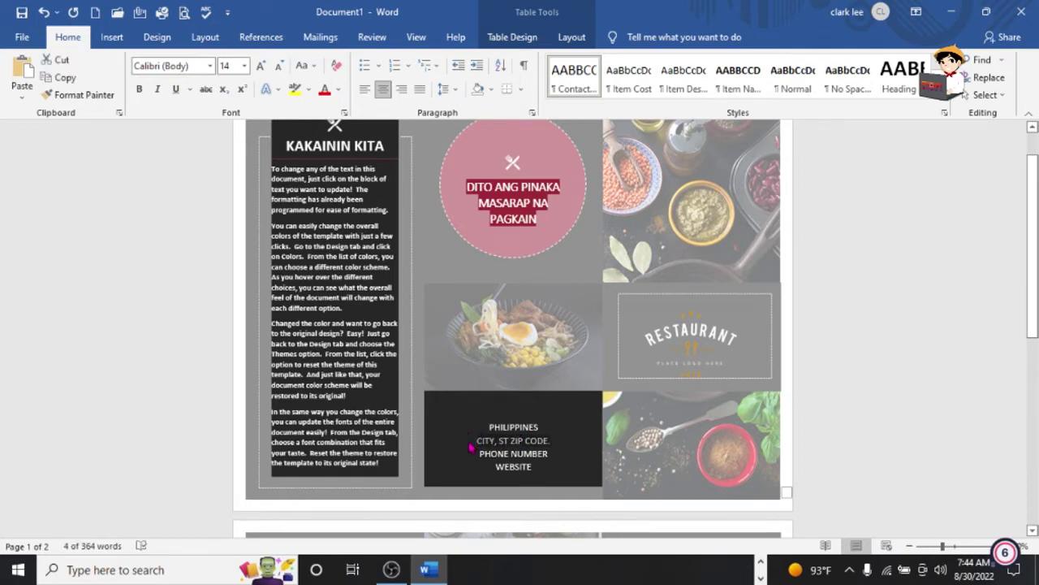
{"action": "type", "text": "ROMBLON"}
{"action": "key", "text": "BackSpace"}
{"action": "key", "text": "BackSpace"}
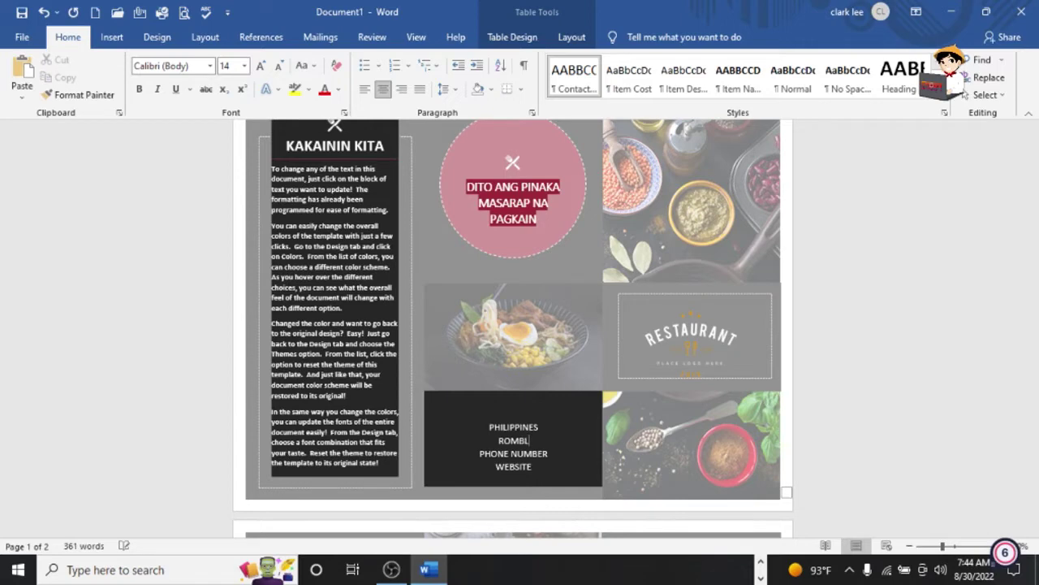
{"action": "type", "text": "ON"}
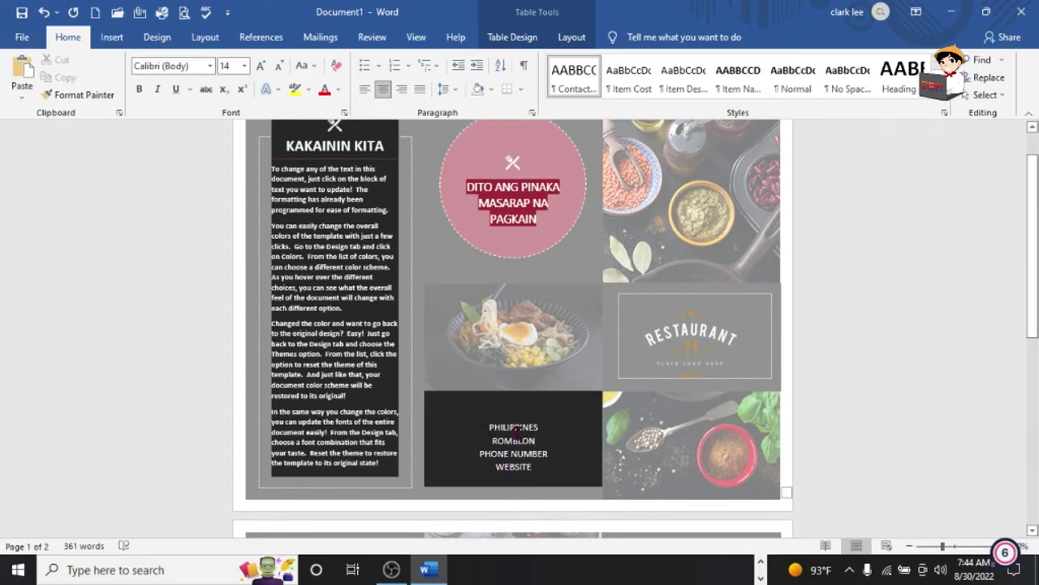
Enter the phone number and set the website line to KAKAININKITA.COM
{"action": "left_click_drag", "start_coordinate": [536, 433], "coordinate": [544, 462]}
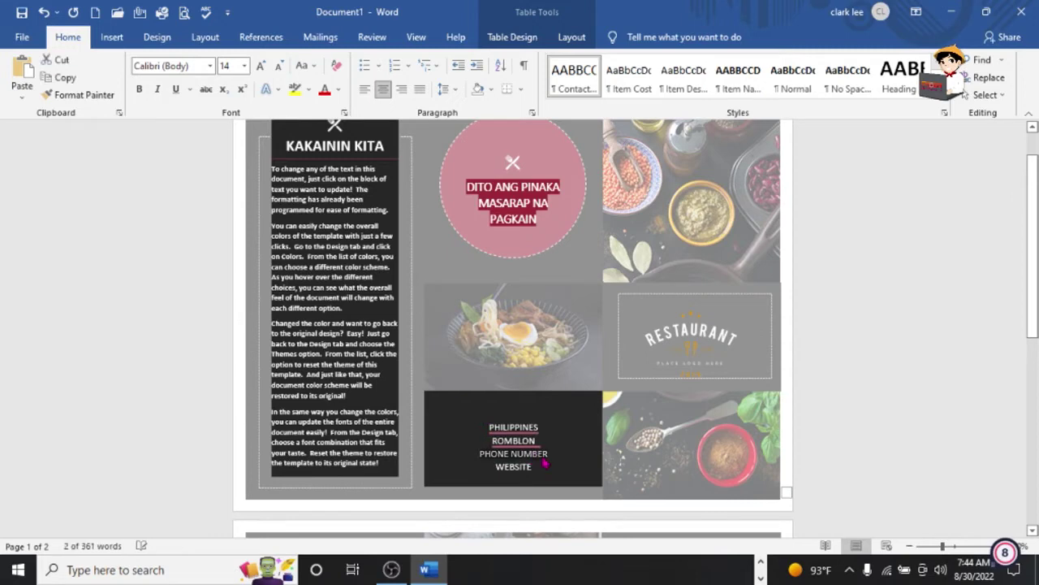
{"action": "type", "text": "666"}
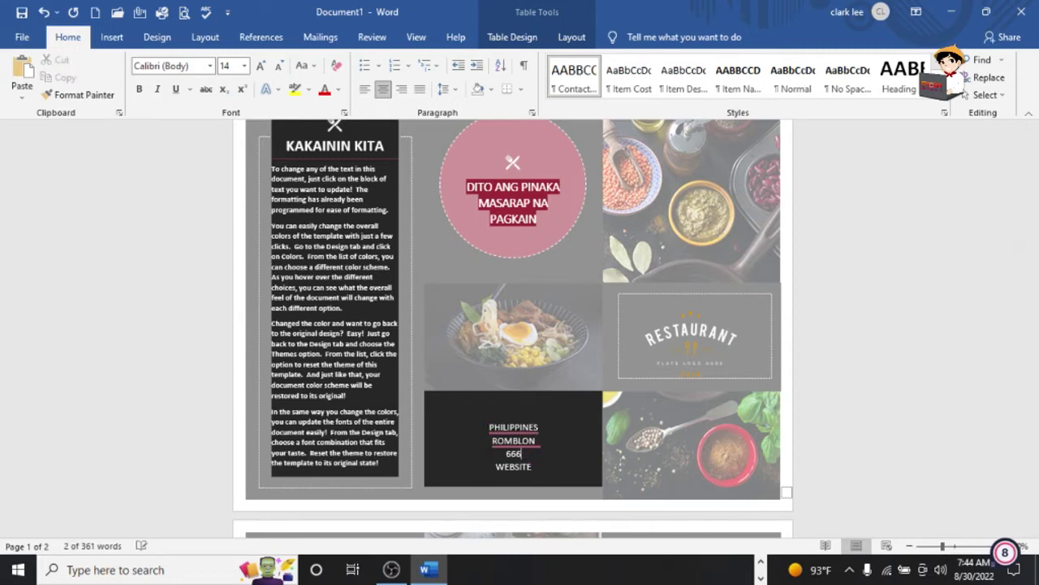
{"action": "type", "text": "5"}
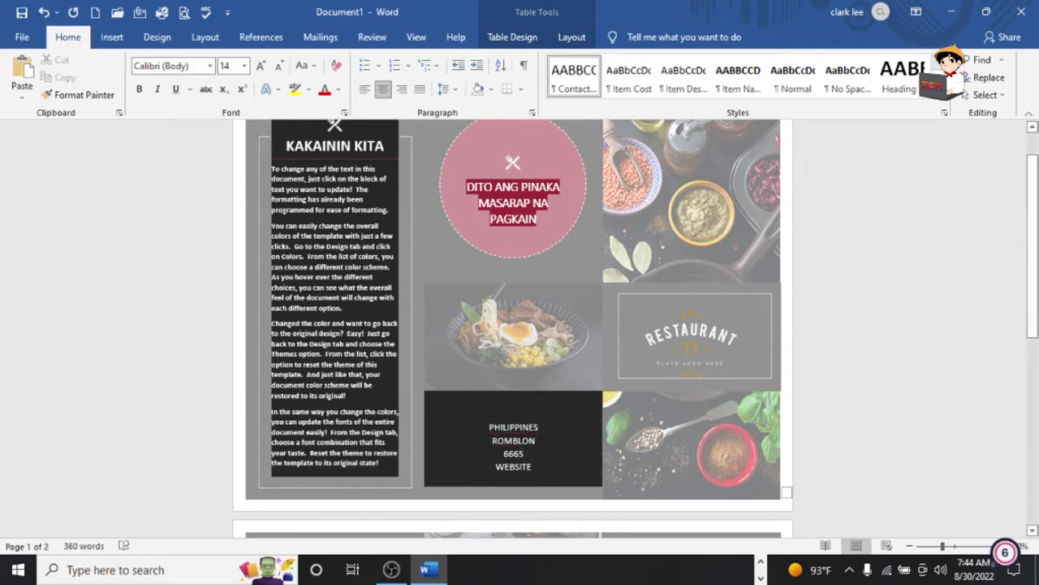
{"action": "type", "text": "55"}
{"action": "double_click", "coordinate": [534, 469]}
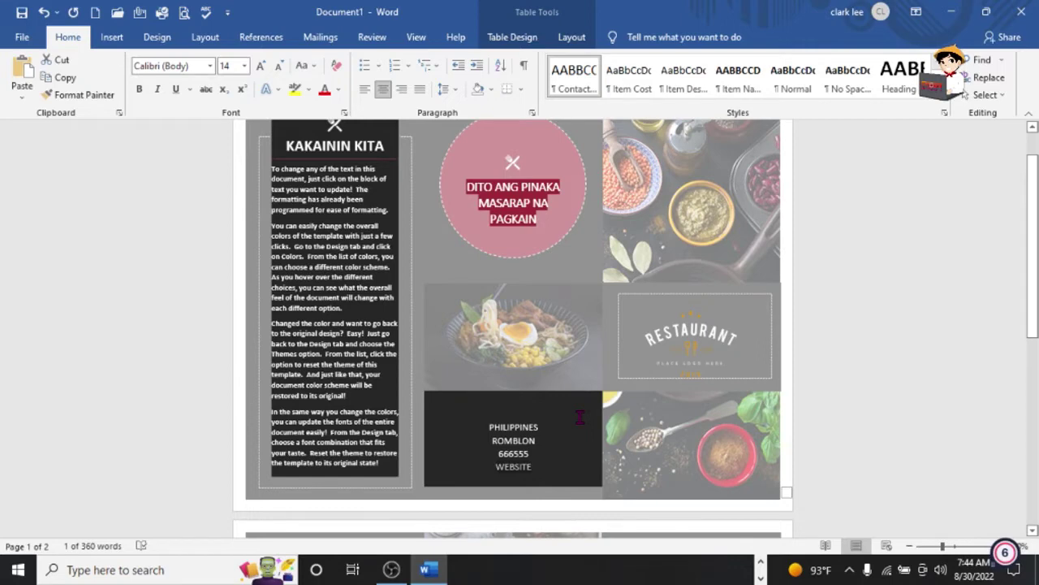
{"action": "type", "text": "KAKAININ KITA"}
{"action": "key", "text": "BackSpace"}
{"action": "key", "text": "BackSpace"}
{"action": "key", "text": "BackSpace"}
{"action": "key", "text": "BackSpace"}
{"action": "key", "text": "BackSpace"}
{"action": "type", "text": "KITA.COM"}
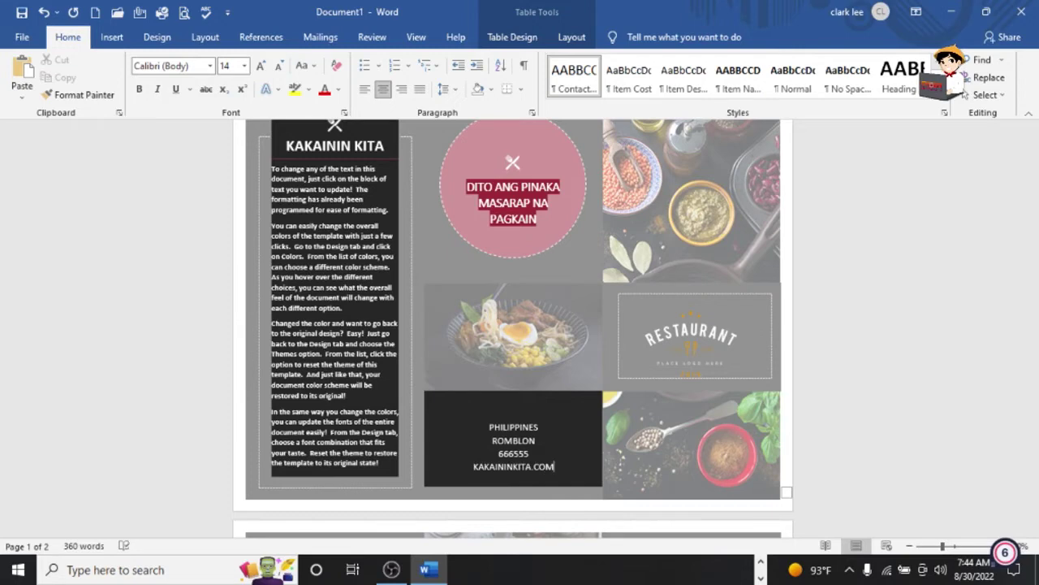
{"action": "scroll", "coordinate": [622, 339], "scroll_direction": "up", "scroll_amount": 2}
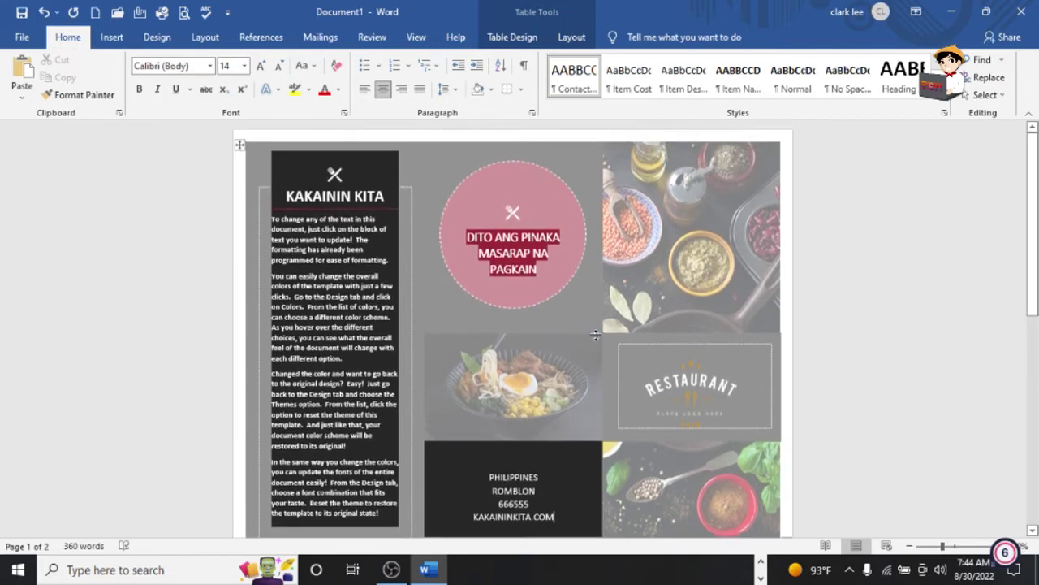
{"action": "left_click", "coordinate": [660, 276]}
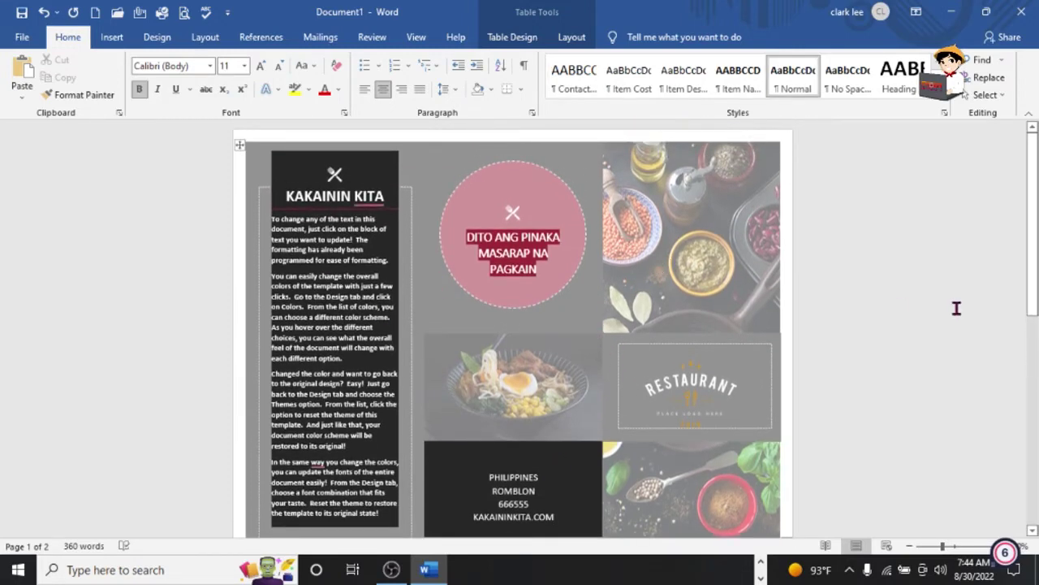
{"action": "left_click", "coordinate": [731, 387]}
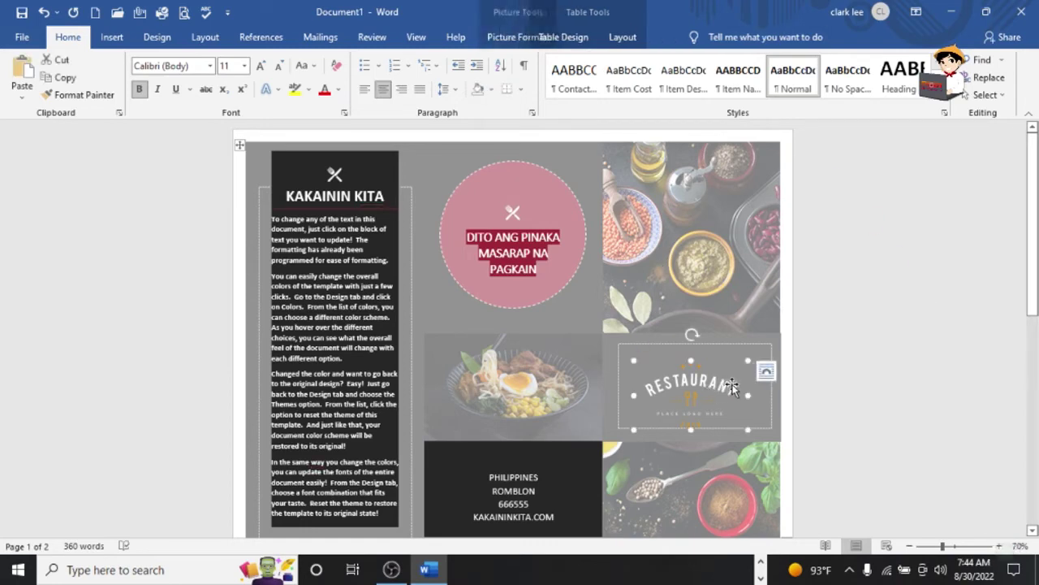
{"action": "double_click", "coordinate": [731, 387]}
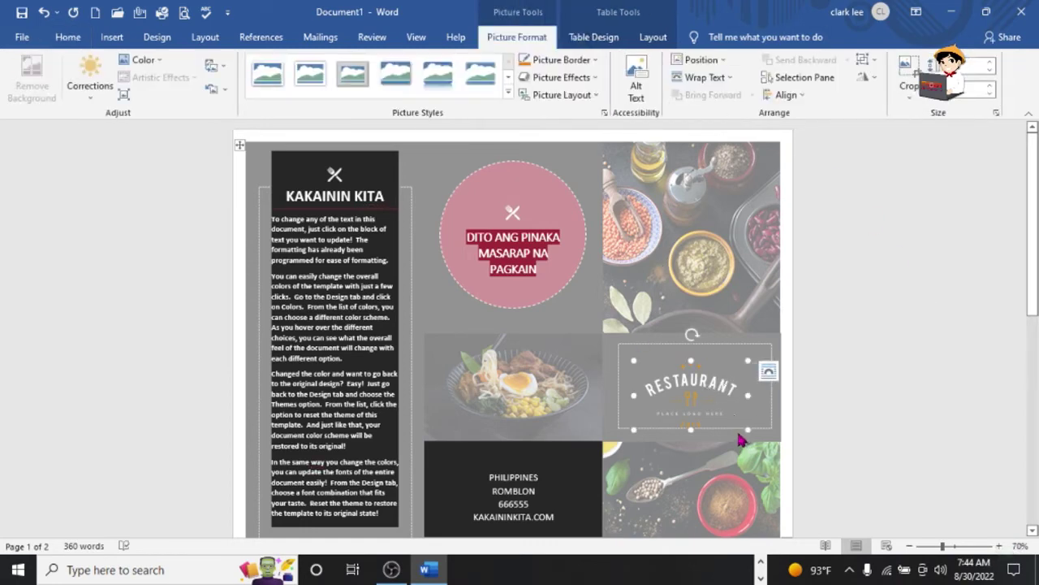
{"action": "left_click", "coordinate": [812, 397]}
{"action": "left_click", "coordinate": [723, 390]}
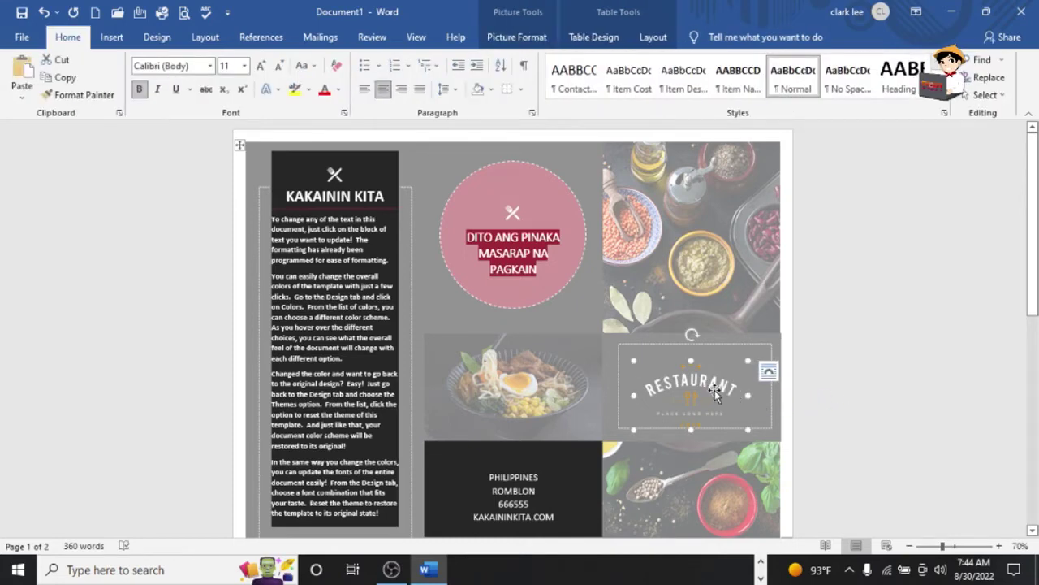
{"action": "left_click", "coordinate": [714, 393]}
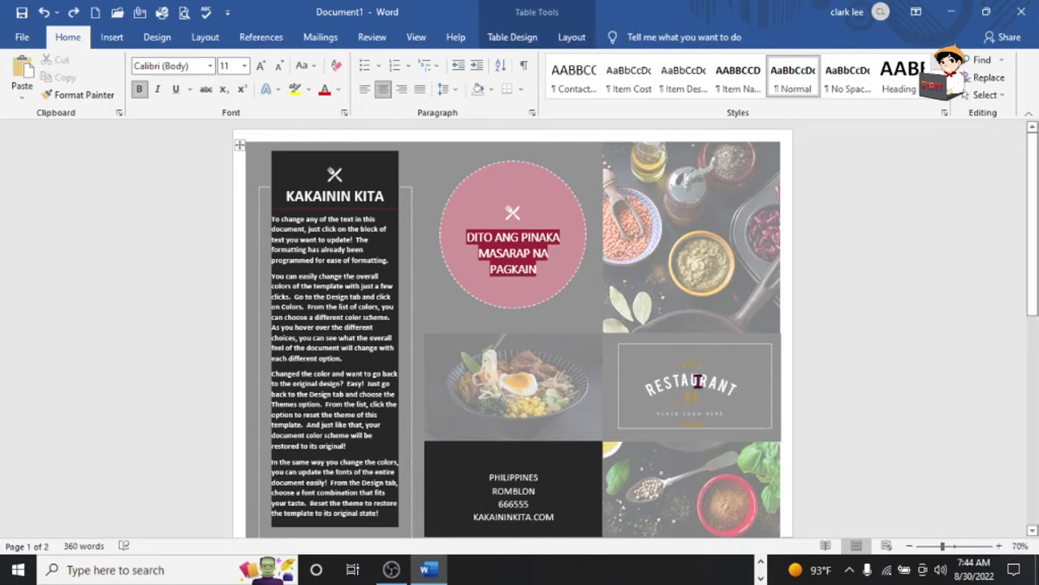
{"action": "left_click", "coordinate": [768, 373]}
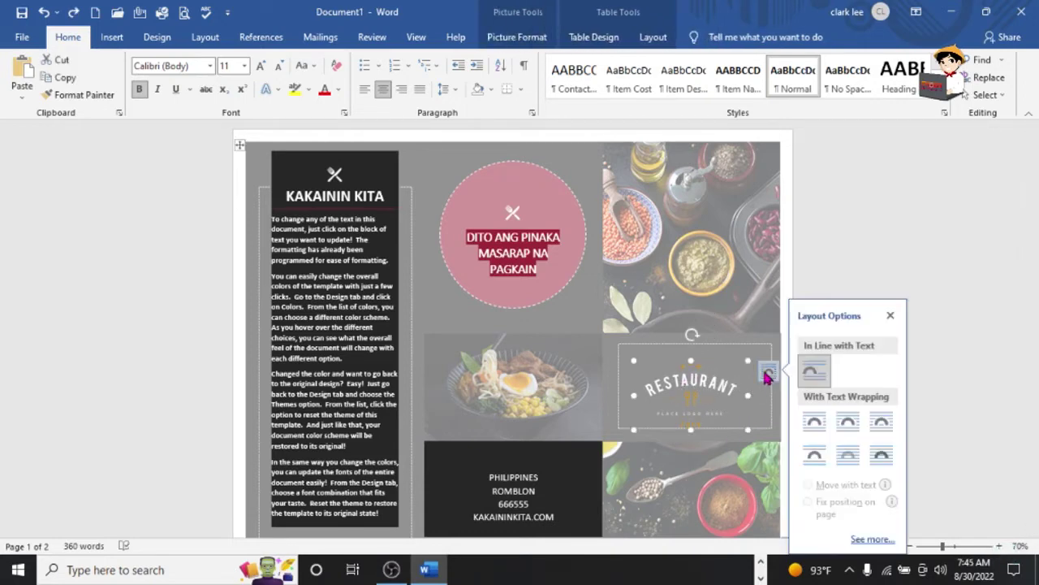
{"action": "left_click", "coordinate": [824, 251]}
{"action": "left_click", "coordinate": [705, 382]}
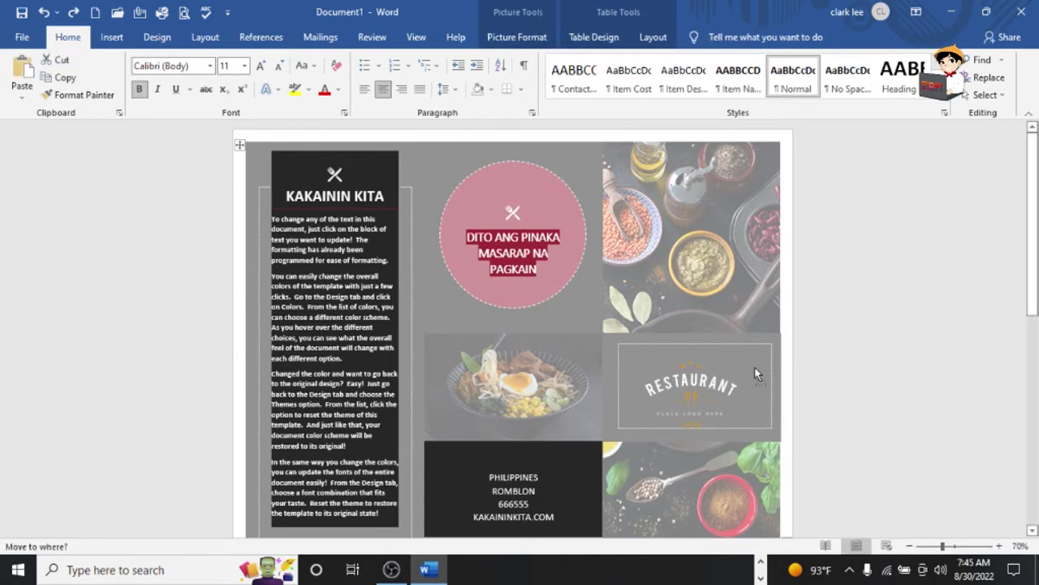
{"action": "left_click", "coordinate": [904, 371]}
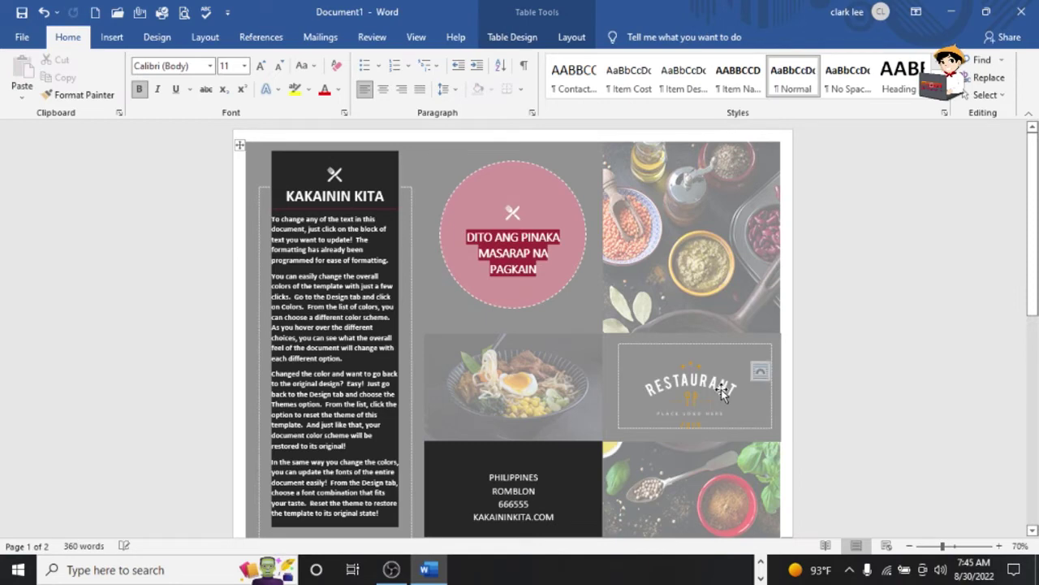
{"action": "left_click", "coordinate": [761, 375]}
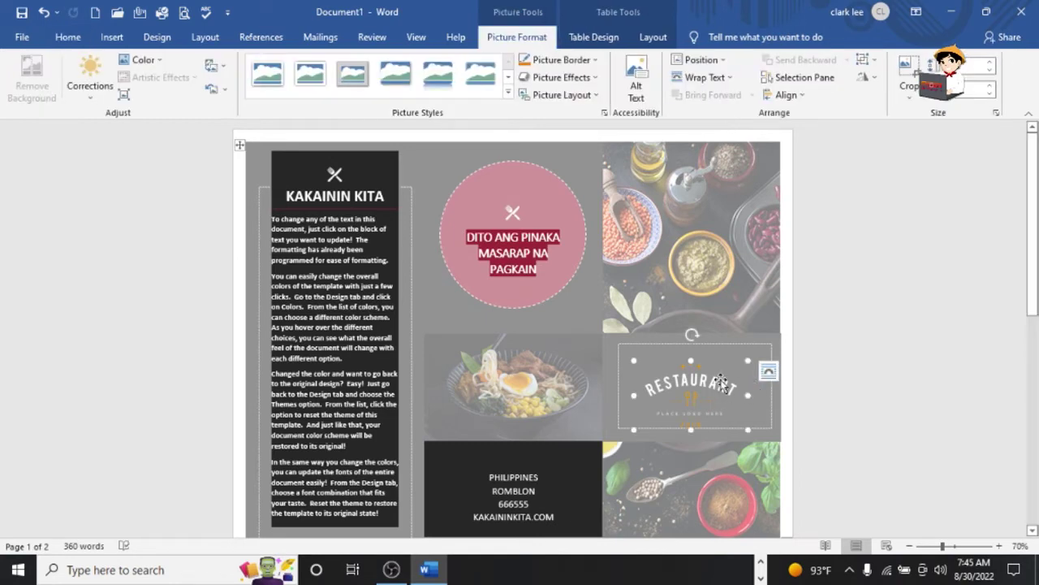
{"action": "left_click", "coordinate": [863, 306]}
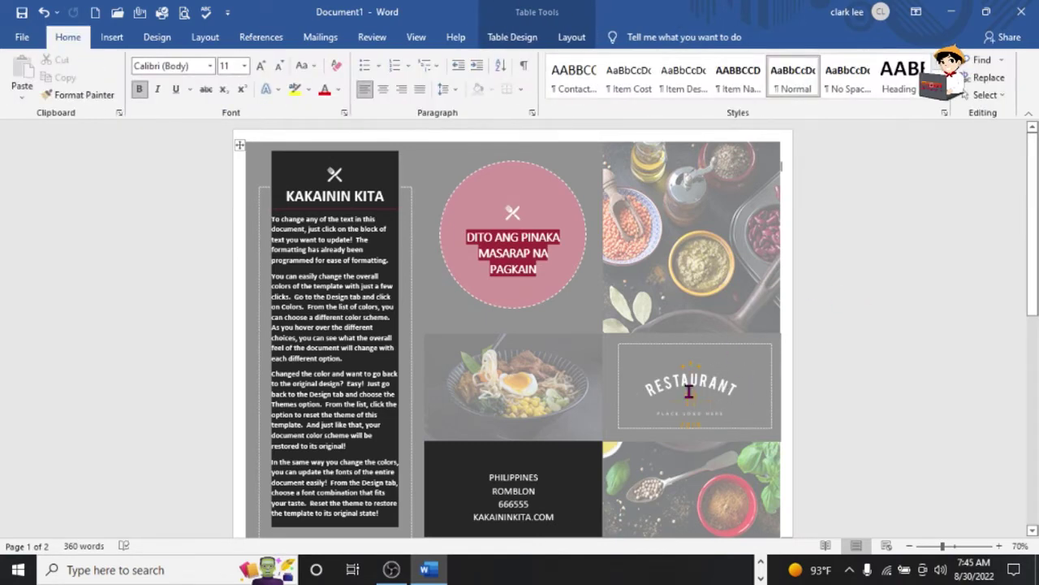
{"action": "left_click", "coordinate": [665, 410]}
{"action": "scroll", "coordinate": [695, 398], "scroll_direction": "down", "scroll_amount": 1}
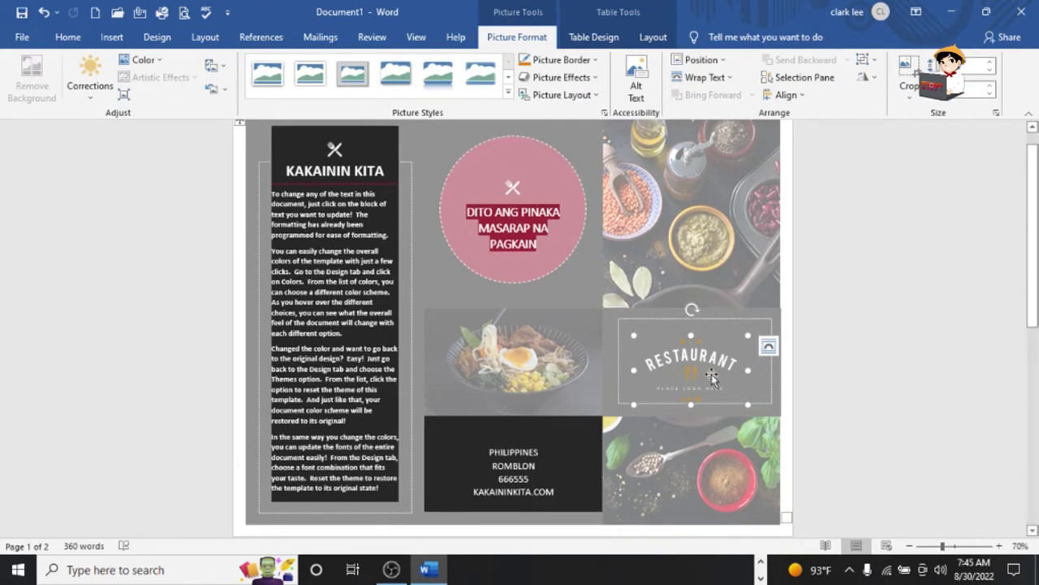
{"action": "left_click", "coordinate": [112, 38]}
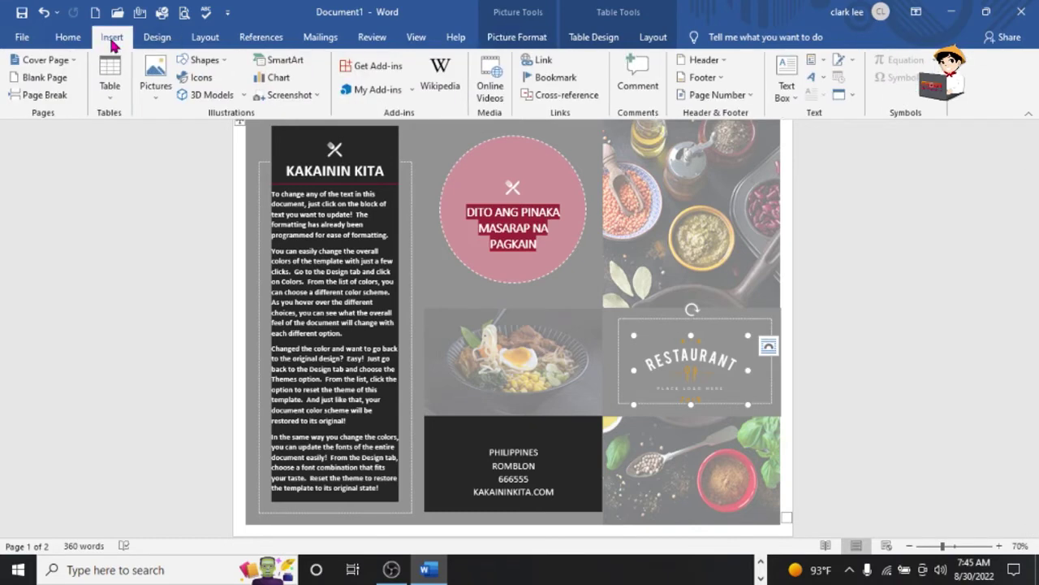
Start inserting a picture from this computer, browsing the Local Disk (E:) drive
{"action": "left_click", "coordinate": [156, 90]}
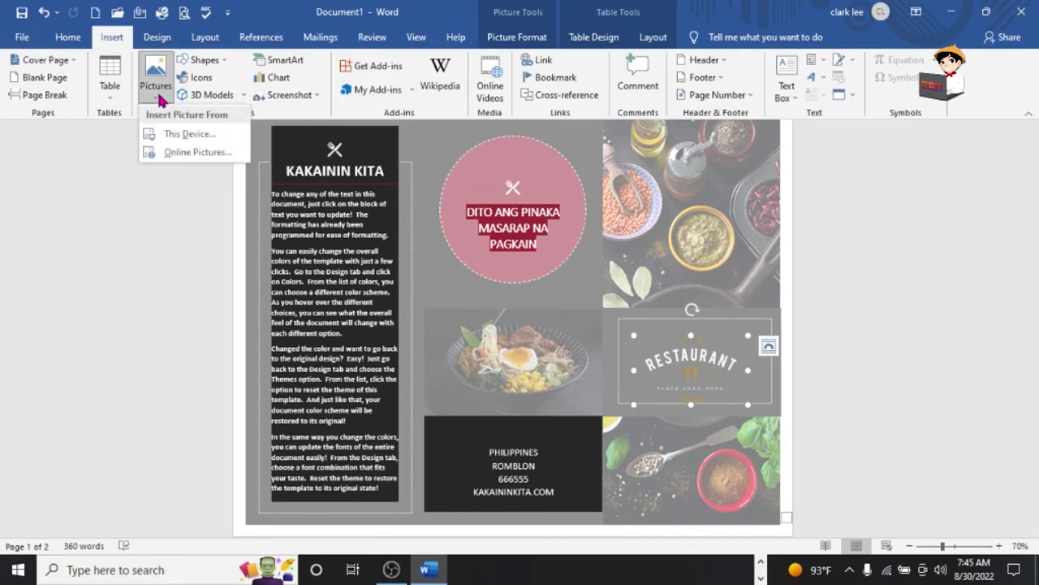
{"action": "left_click", "coordinate": [189, 135]}
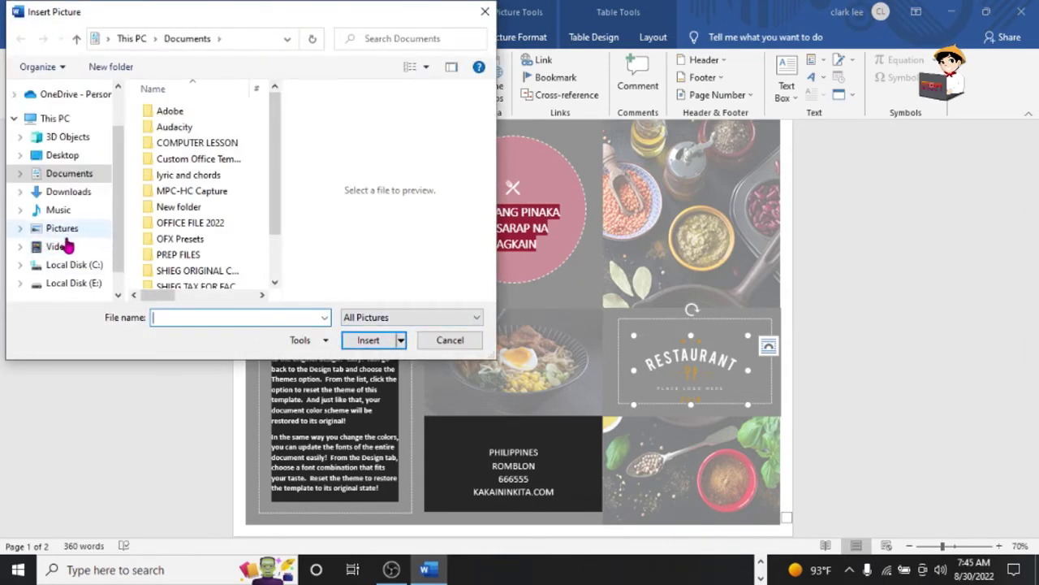
{"action": "left_click", "coordinate": [92, 284]}
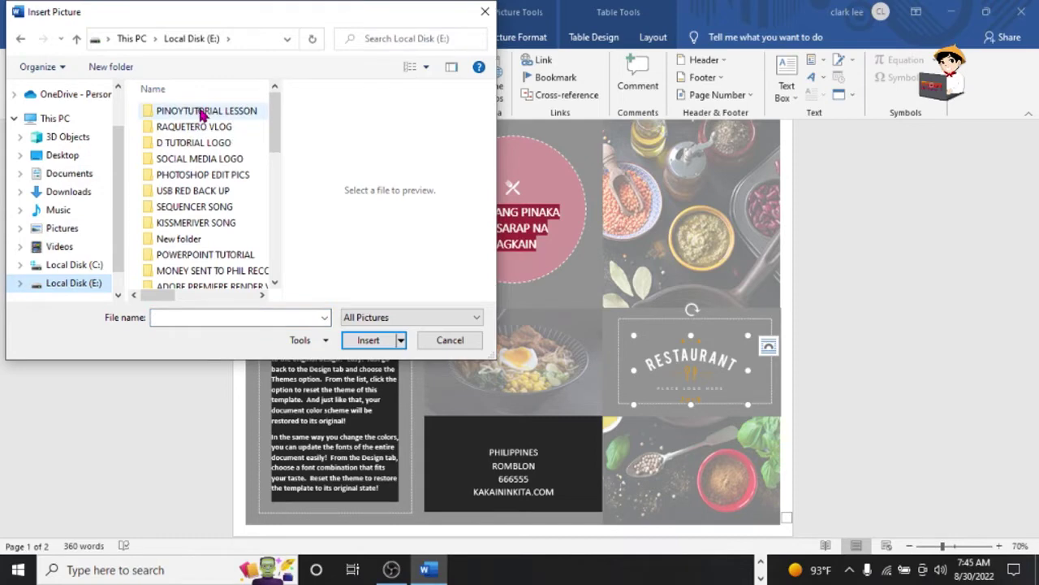
{"action": "left_click", "coordinate": [202, 223]}
{"action": "scroll", "coordinate": [195, 252], "scroll_direction": "down", "scroll_amount": 5}
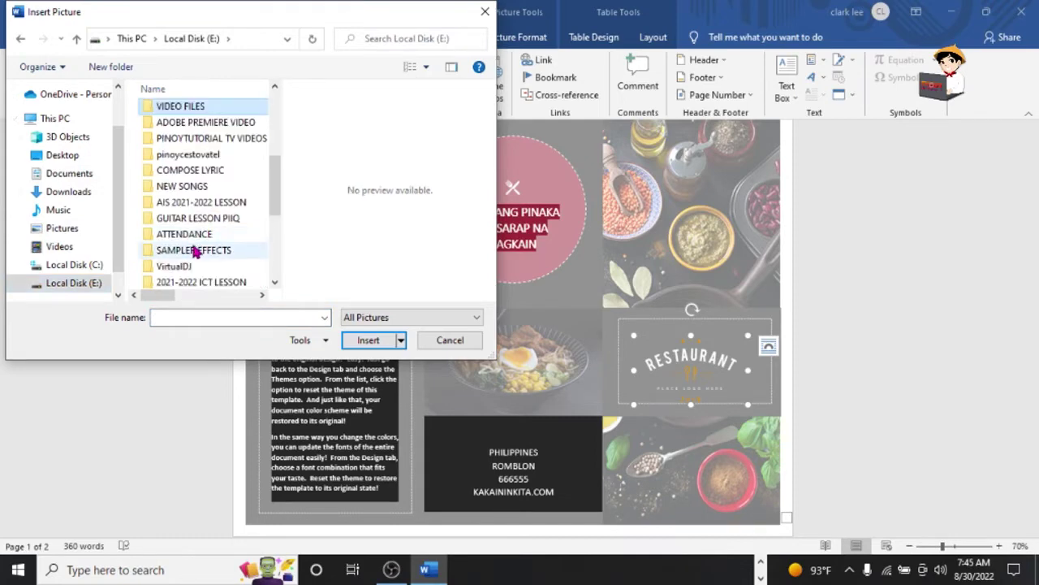
{"action": "scroll", "coordinate": [195, 186], "scroll_direction": "down", "scroll_amount": 4}
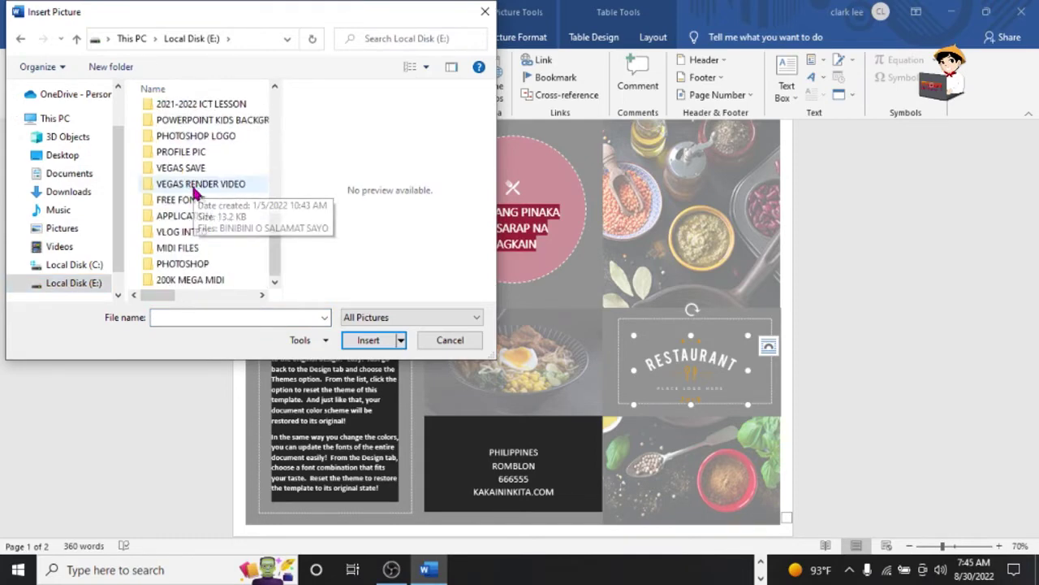
Insert logo004 from VLOG INTRO > PINOYTUTORIAL FOLDER into the logo panel
{"action": "double_click", "coordinate": [202, 231]}
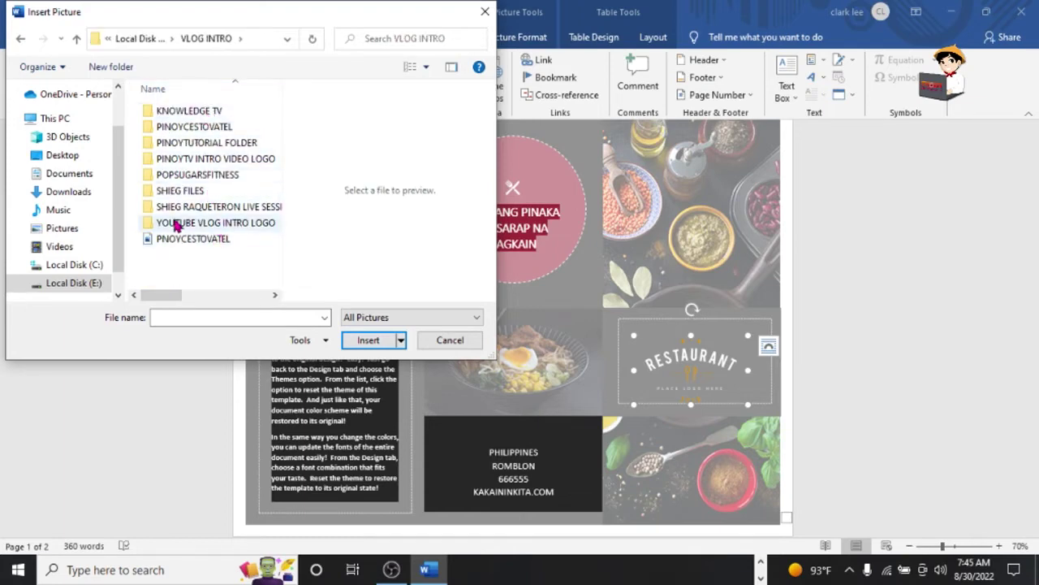
{"action": "double_click", "coordinate": [236, 144]}
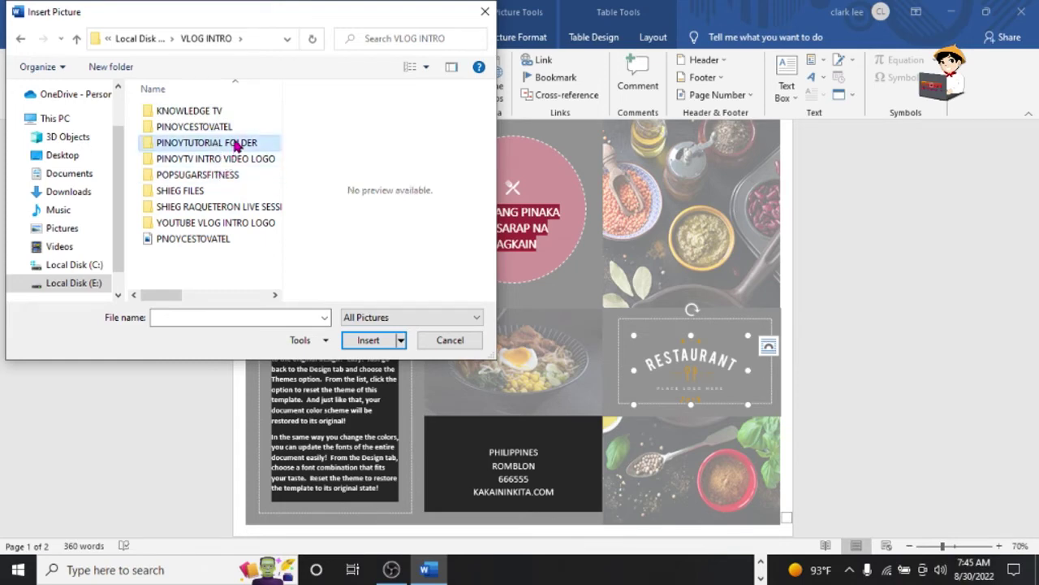
{"action": "scroll", "coordinate": [211, 210], "scroll_direction": "down", "scroll_amount": 3}
{"action": "scroll", "coordinate": [210, 207], "scroll_direction": "up", "scroll_amount": 2}
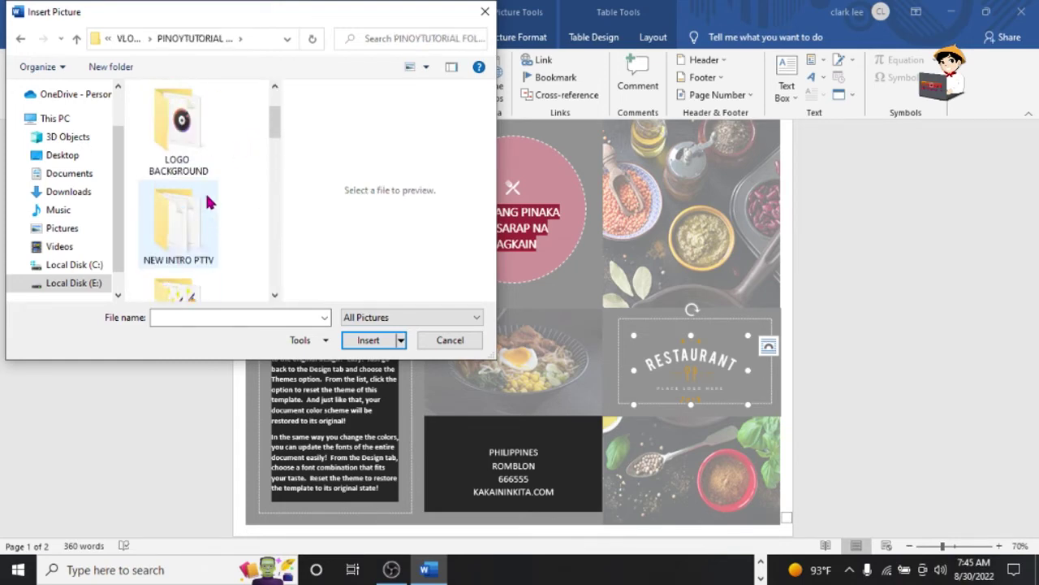
{"action": "double_click", "coordinate": [179, 130]}
{"action": "left_click", "coordinate": [76, 39]}
{"action": "scroll", "coordinate": [203, 273], "scroll_direction": "down", "scroll_amount": 3}
{"action": "scroll", "coordinate": [203, 273], "scroll_direction": "down", "scroll_amount": 3}
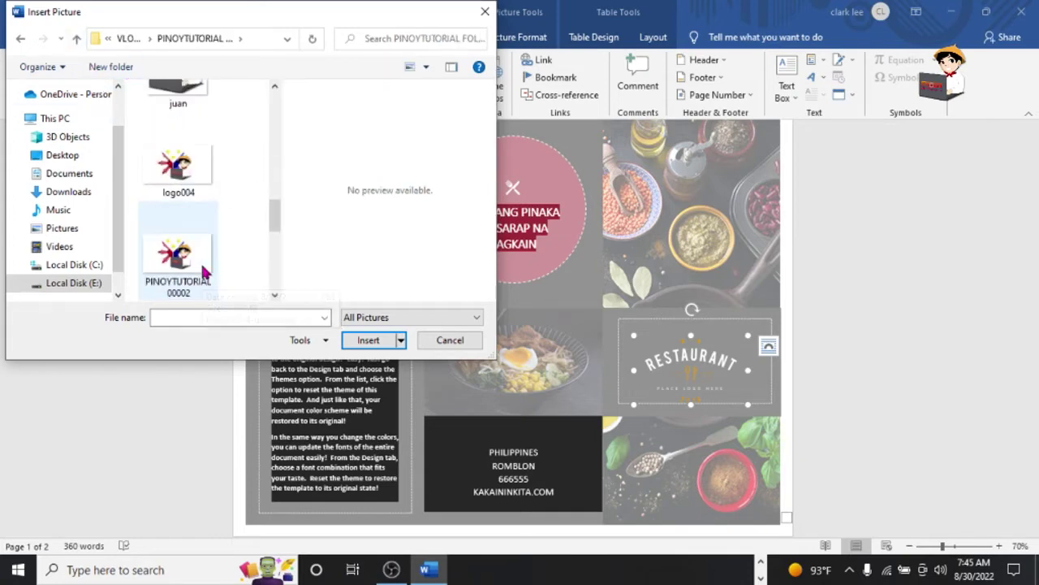
{"action": "double_click", "coordinate": [203, 195]}
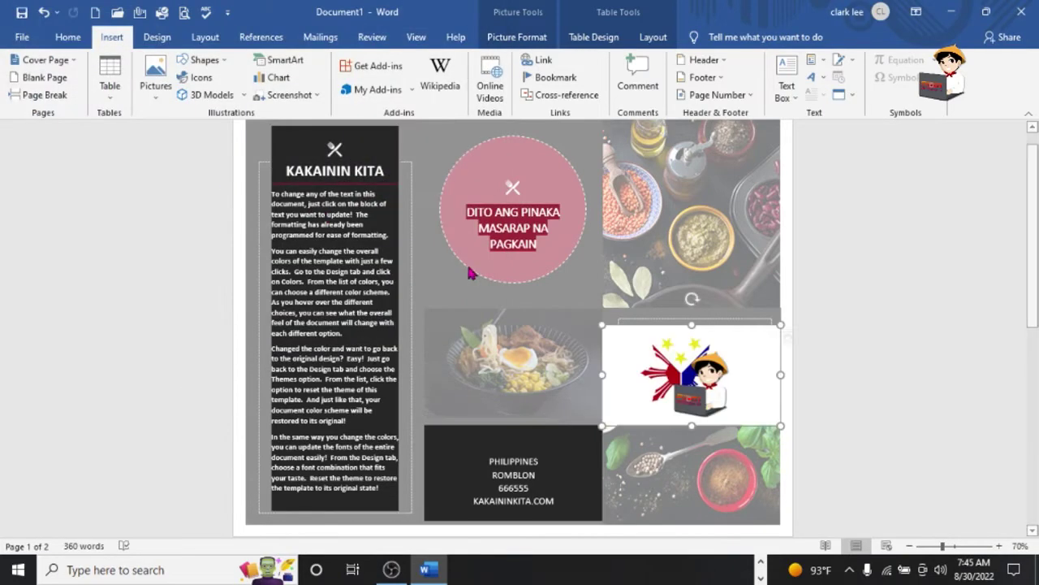
Shrink the logo to fit its panel and set its text wrapping to Through
{"action": "mouse_move", "coordinate": [775, 415]}
{"action": "left_mouse_down"}
{"action": "mouse_move", "coordinate": [713, 390]}
{"action": "mouse_move", "coordinate": [725, 370]}
{"action": "mouse_move", "coordinate": [720, 351]}
{"action": "left_mouse_up"}
{"action": "right_click", "coordinate": [720, 345]}
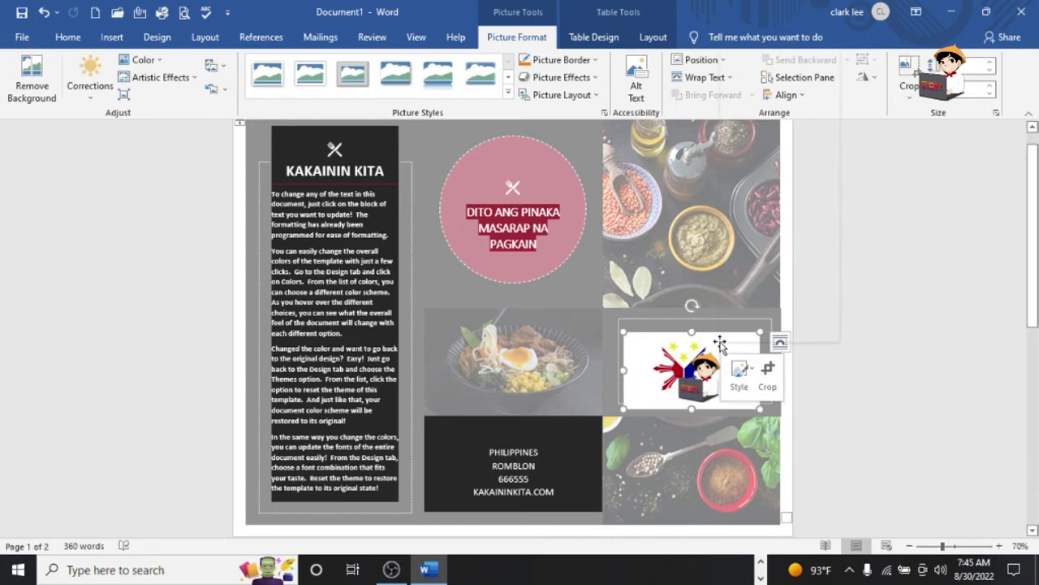
{"action": "key", "text": "Escape"}
{"action": "right_click", "coordinate": [730, 362]}
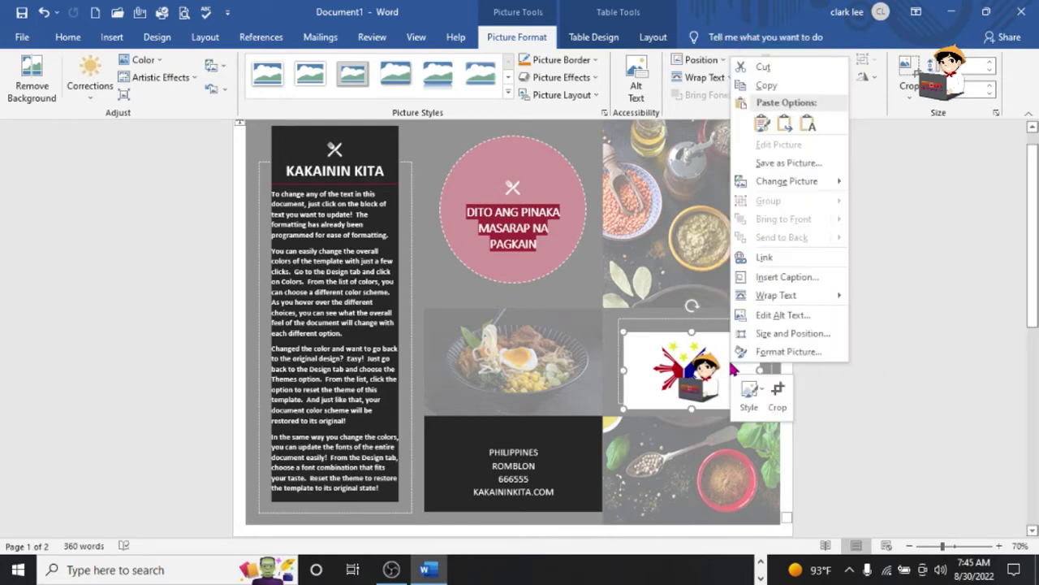
{"action": "mouse_move", "coordinate": [777, 295]}
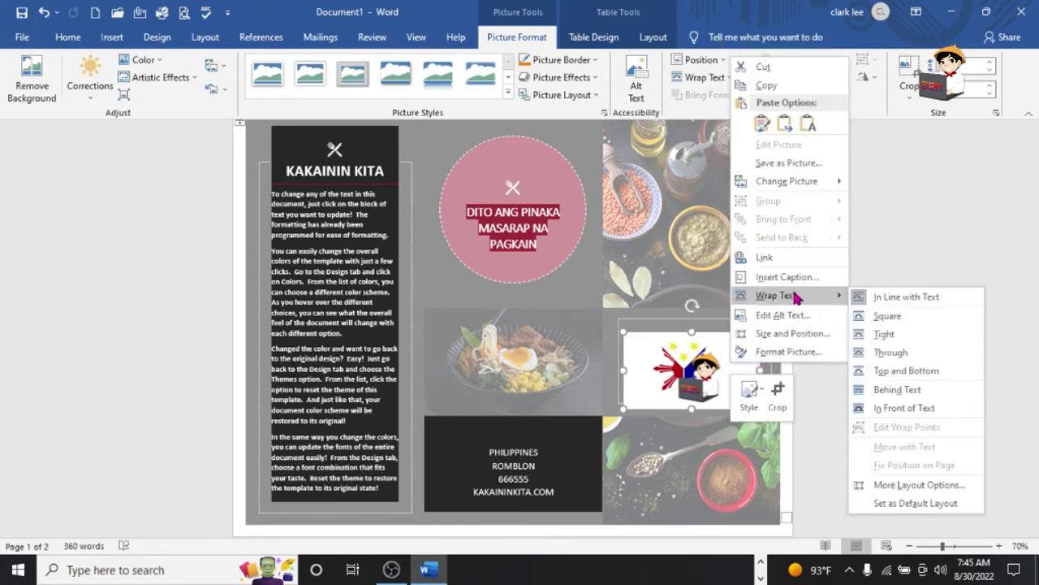
{"action": "left_click", "coordinate": [896, 354]}
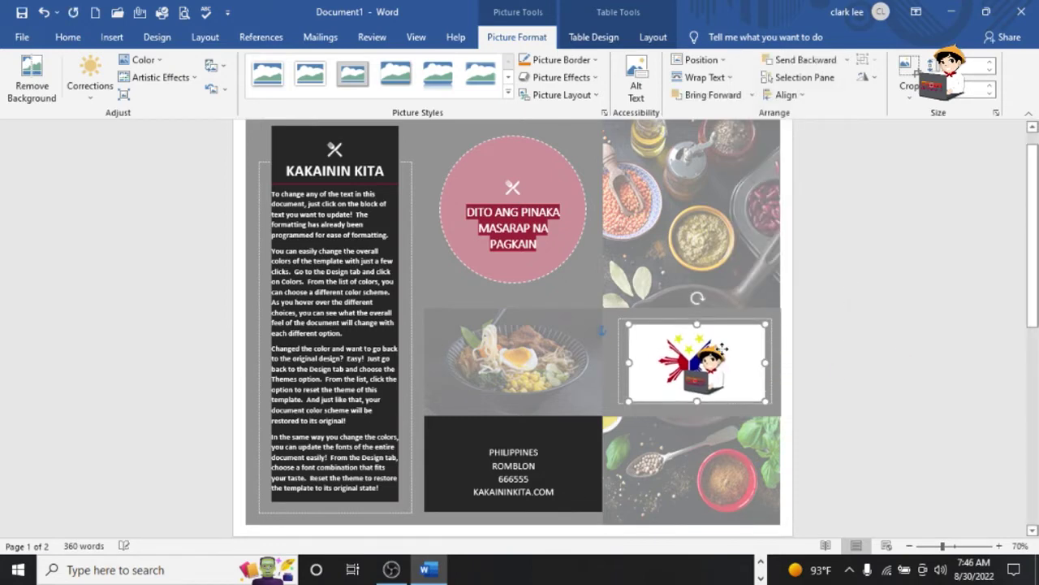
{"action": "left_click", "coordinate": [887, 343]}
Review the menu panels with the TITLE GOES HERE headings and ITEM labels
{"action": "scroll", "coordinate": [875, 352], "scroll_direction": "down", "scroll_amount": 3}
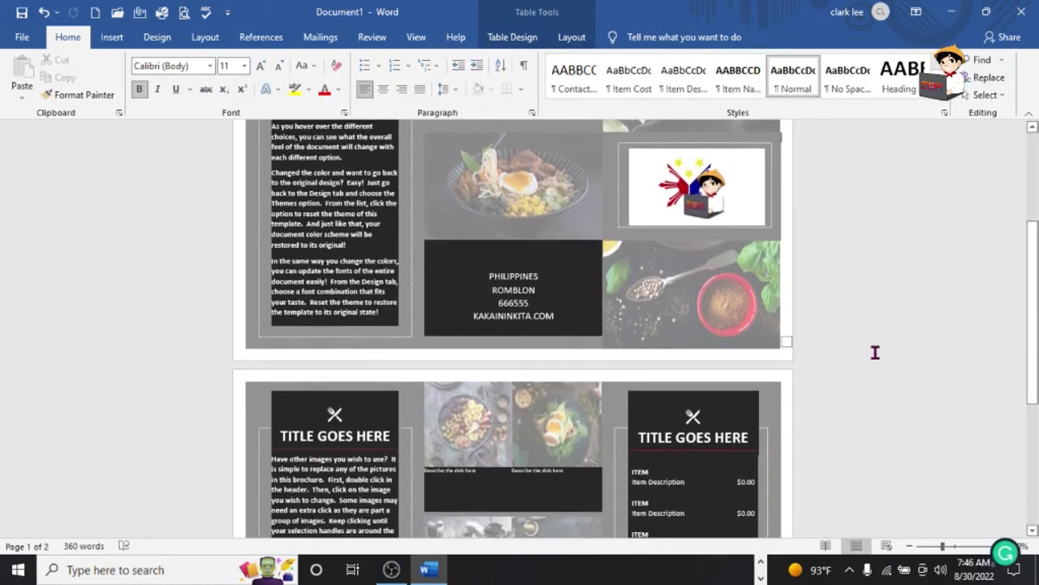
{"action": "scroll", "coordinate": [876, 352], "scroll_direction": "down", "scroll_amount": 1}
{"action": "scroll", "coordinate": [875, 352], "scroll_direction": "down", "scroll_amount": 1}
{"action": "scroll", "coordinate": [875, 352], "scroll_direction": "down", "scroll_amount": 1}
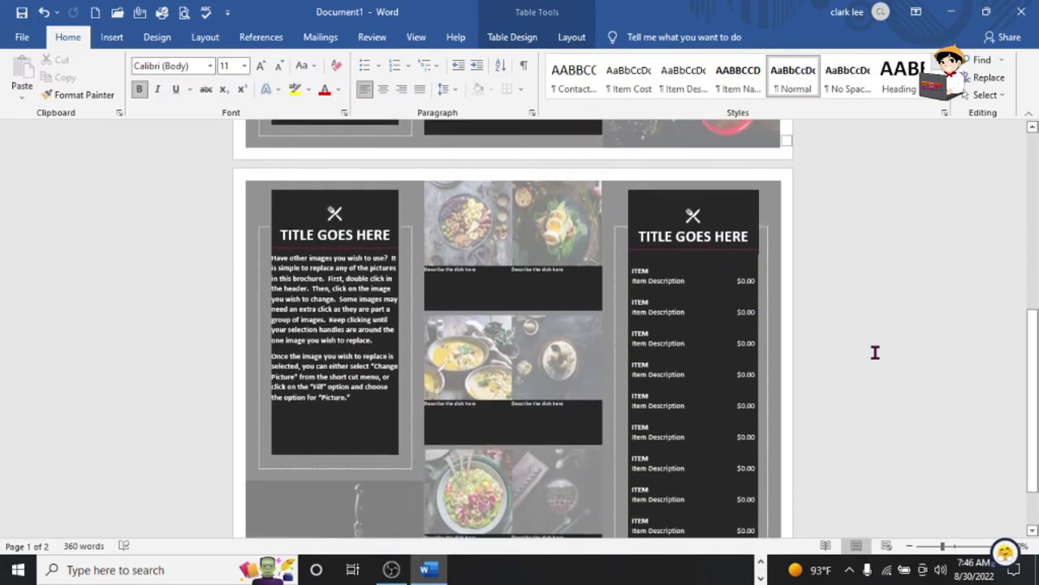
{"action": "left_click", "coordinate": [335, 235]}
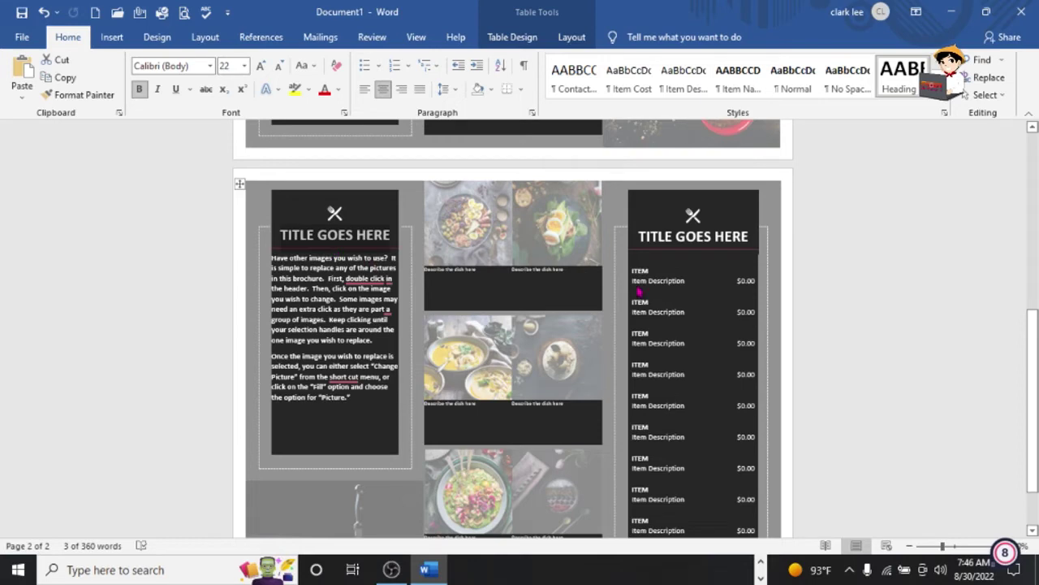
{"action": "left_click", "coordinate": [750, 236]}
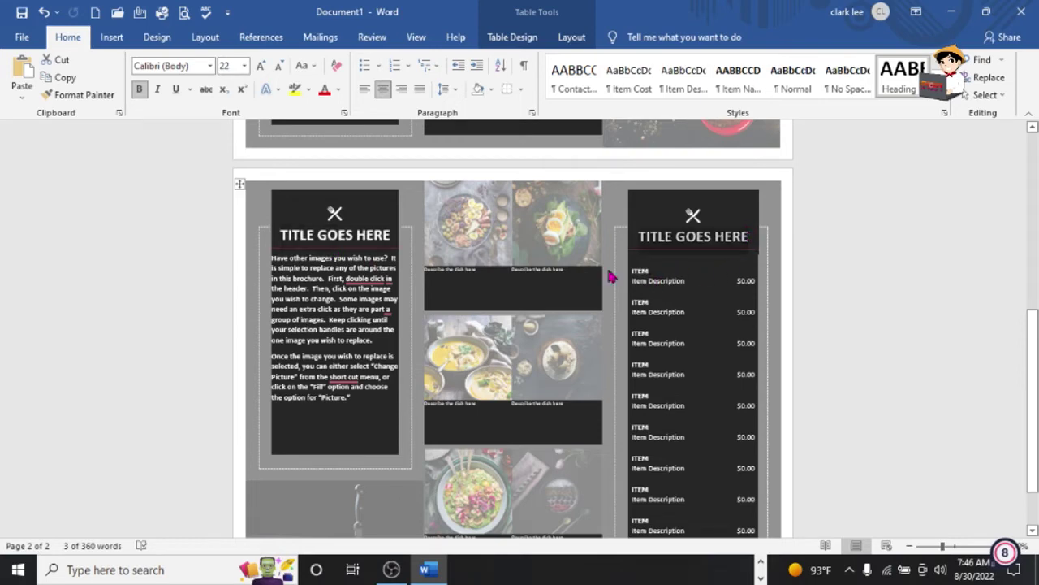
{"action": "double_click", "coordinate": [634, 270]}
Scroll back through both brochure pages, then go to the File backstage Home screen
{"action": "scroll", "coordinate": [670, 376], "scroll_direction": "down", "scroll_amount": 2}
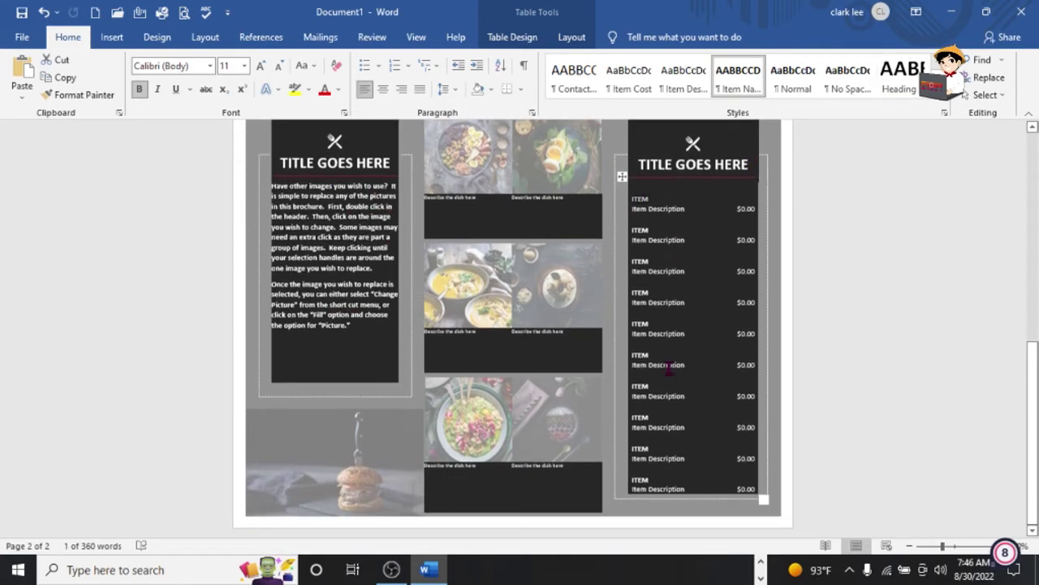
{"action": "scroll", "coordinate": [671, 376], "scroll_direction": "up", "scroll_amount": 2}
{"action": "scroll", "coordinate": [671, 376], "scroll_direction": "up", "scroll_amount": 4}
{"action": "scroll", "coordinate": [671, 376], "scroll_direction": "up", "scroll_amount": 4}
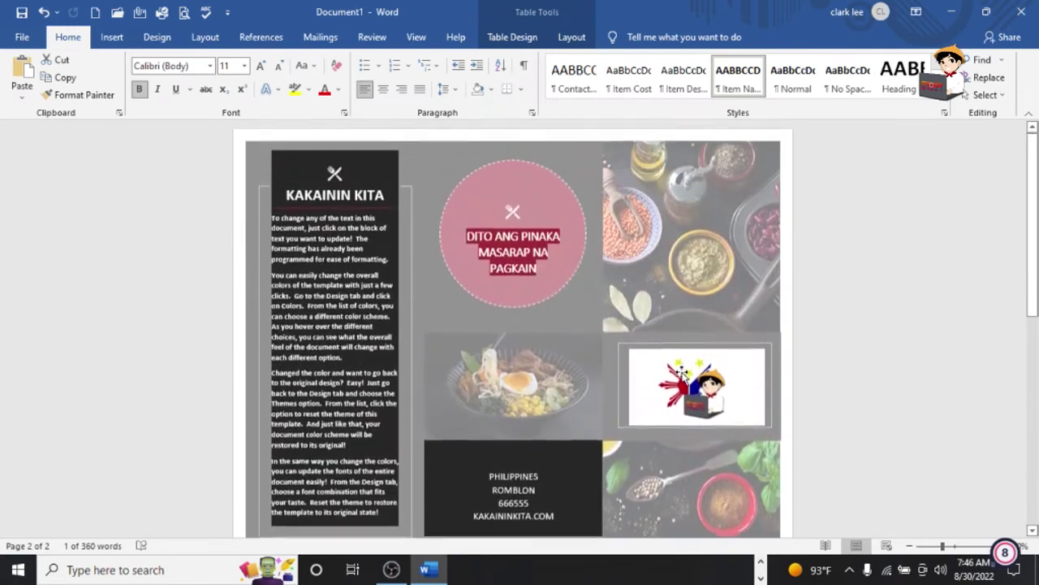
{"action": "scroll", "coordinate": [512, 362], "scroll_direction": "down", "scroll_amount": 2}
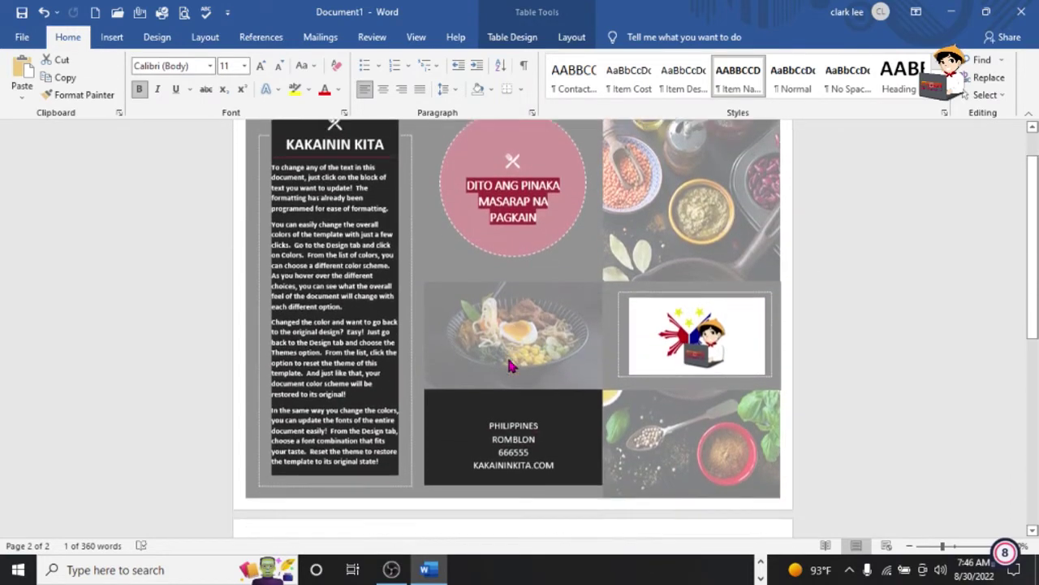
{"action": "scroll", "coordinate": [511, 365], "scroll_direction": "up", "scroll_amount": 2}
{"action": "scroll", "coordinate": [581, 395], "scroll_direction": "down", "scroll_amount": 2}
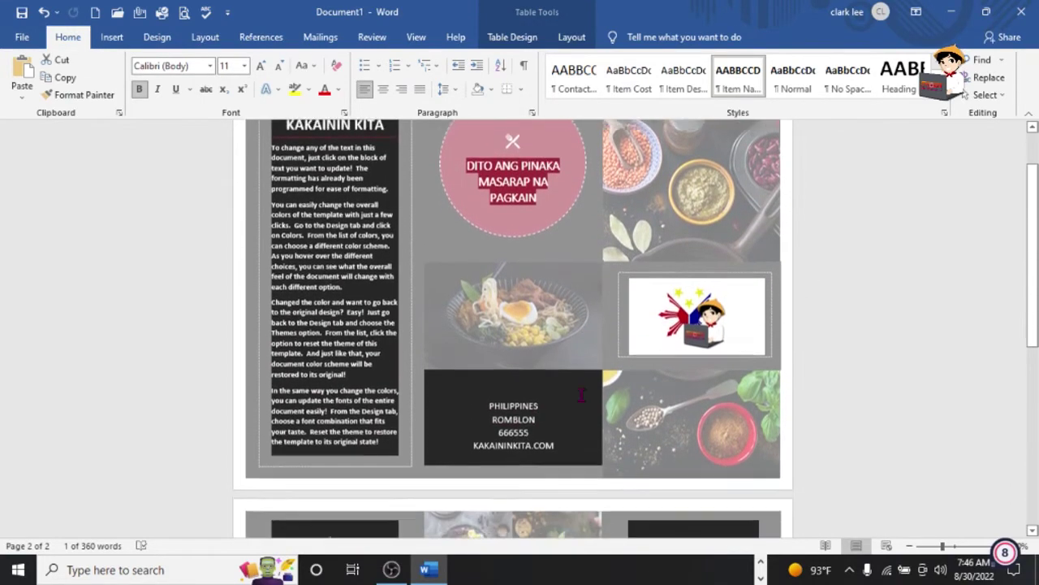
{"action": "scroll", "coordinate": [582, 395], "scroll_direction": "down", "scroll_amount": 3}
{"action": "scroll", "coordinate": [581, 396], "scroll_direction": "down", "scroll_amount": 2}
{"action": "scroll", "coordinate": [581, 396], "scroll_direction": "down", "scroll_amount": 2}
{"action": "scroll", "coordinate": [502, 292], "scroll_direction": "up", "scroll_amount": 3}
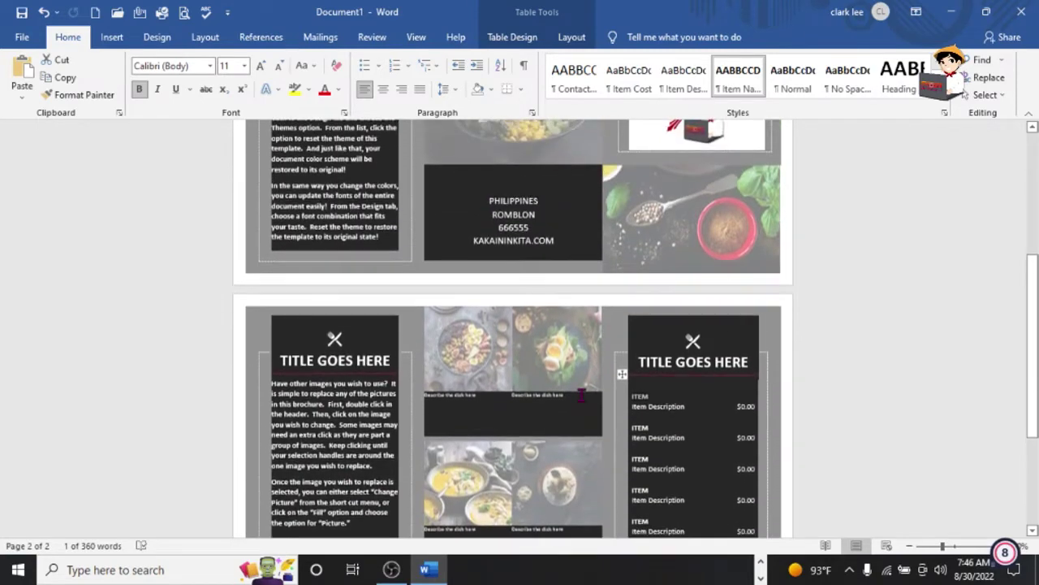
{"action": "scroll", "coordinate": [503, 292], "scroll_direction": "up", "scroll_amount": 3}
{"action": "scroll", "coordinate": [502, 292], "scroll_direction": "up", "scroll_amount": 3}
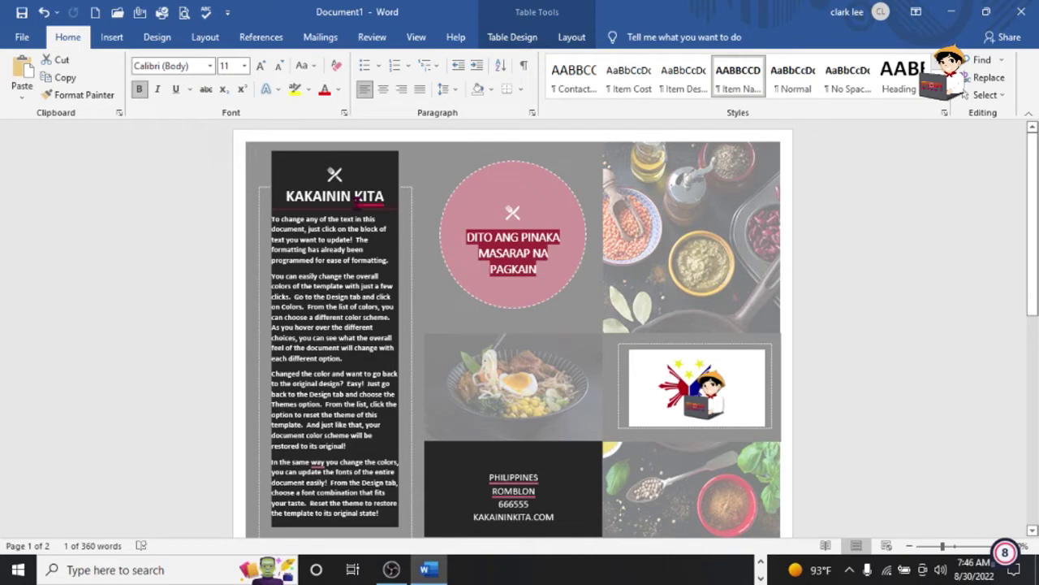
{"action": "left_click", "coordinate": [18, 38]}
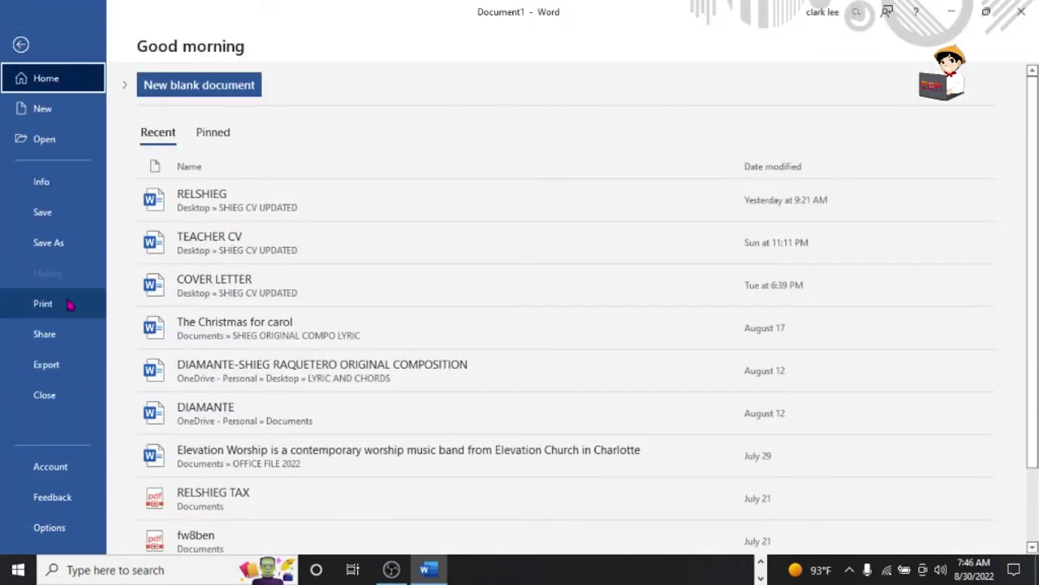
Through Save As, create a new folder in Documents named brochure
{"action": "left_click", "coordinate": [71, 247]}
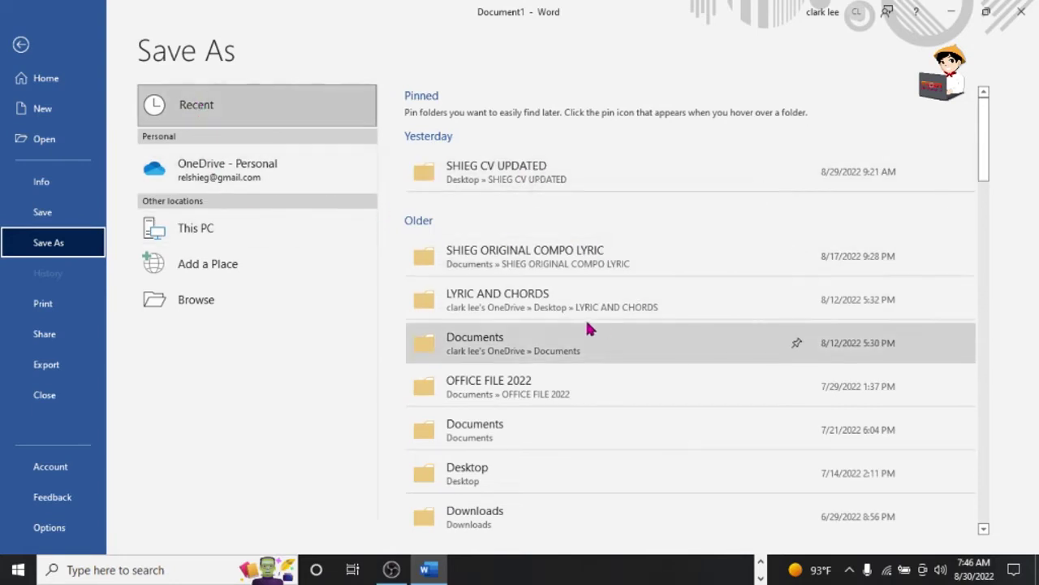
{"action": "left_click", "coordinate": [183, 302]}
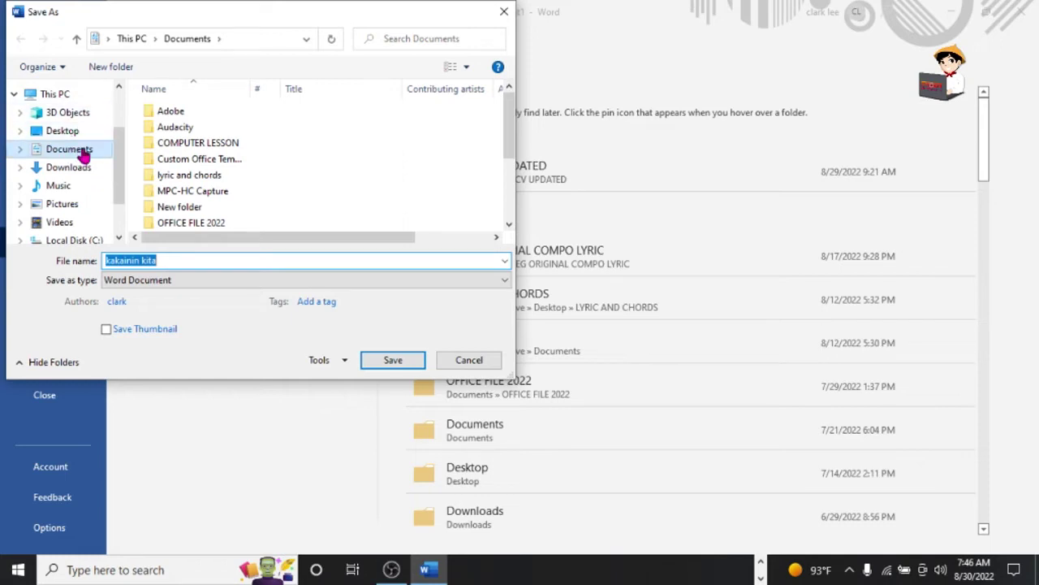
{"action": "left_click", "coordinate": [84, 151]}
{"action": "left_click", "coordinate": [111, 66]}
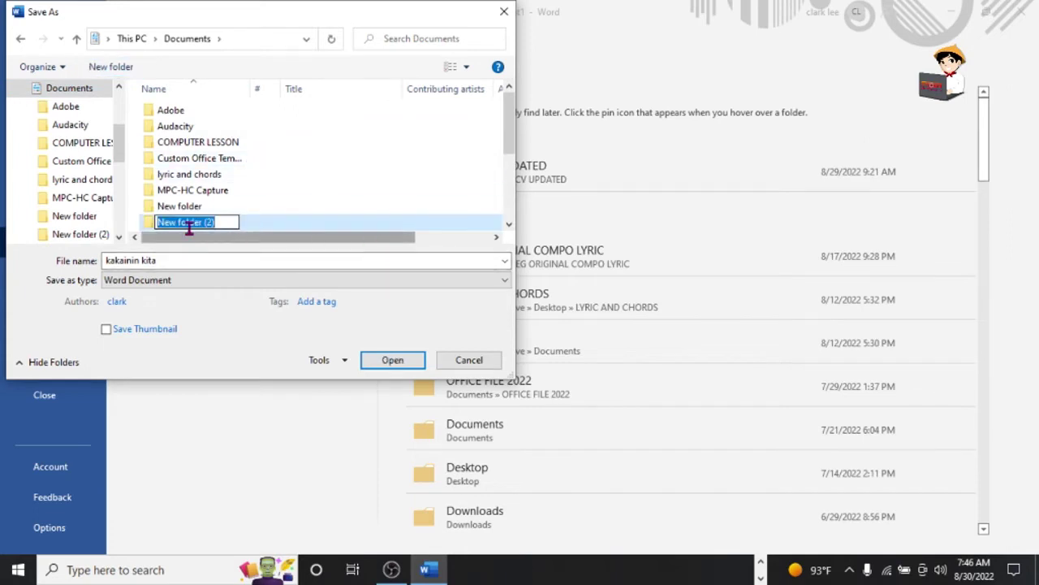
{"action": "double_click", "coordinate": [297, 225]}
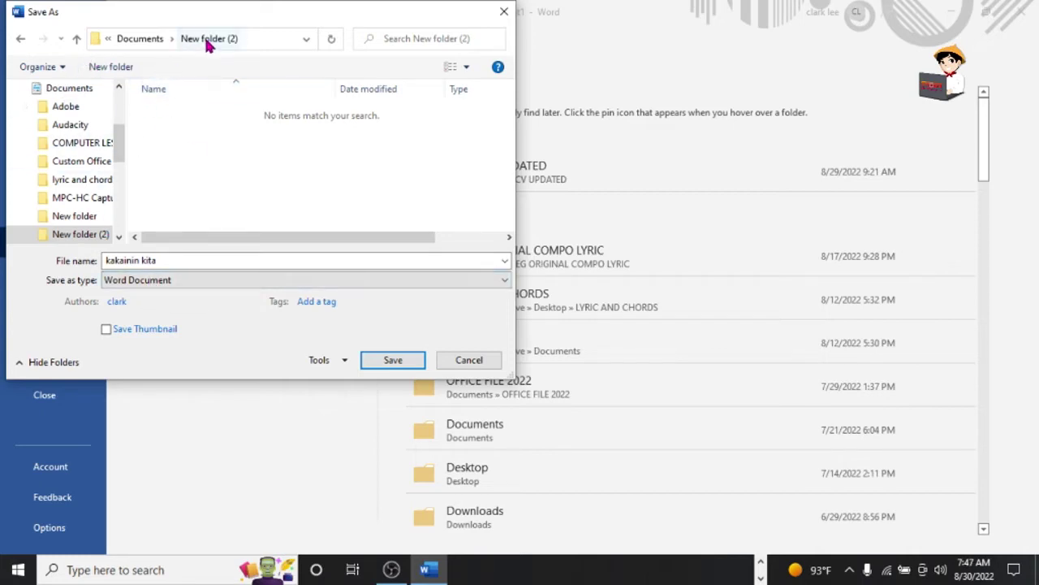
{"action": "left_click", "coordinate": [78, 42]}
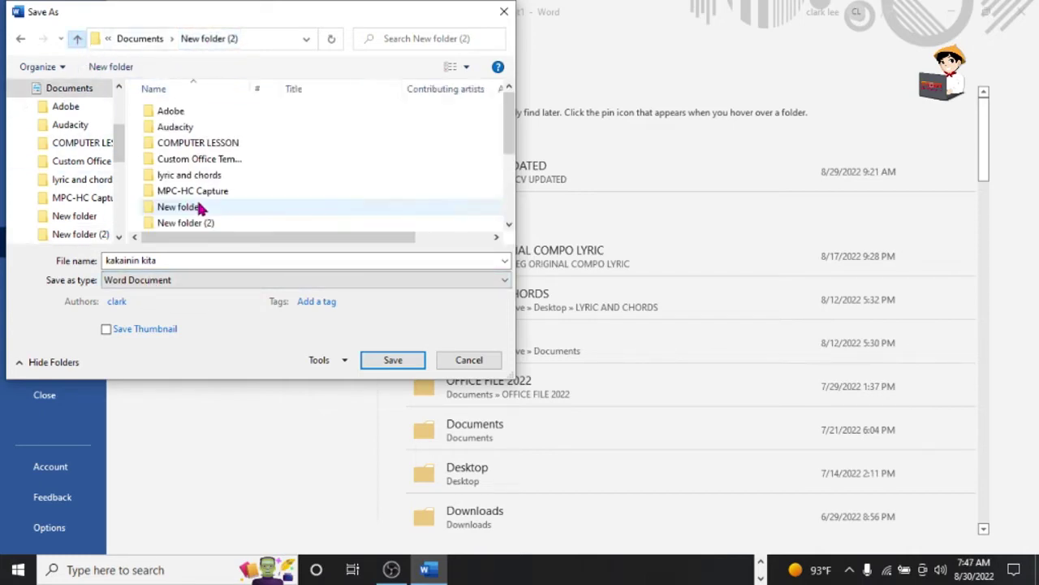
{"action": "right_click", "coordinate": [242, 222]}
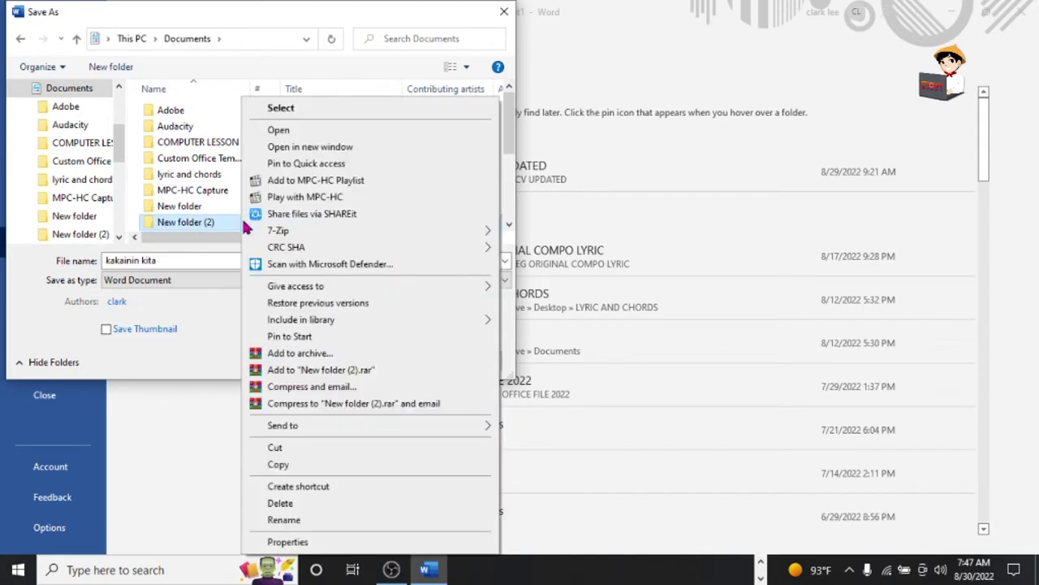
{"action": "left_click", "coordinate": [311, 522]}
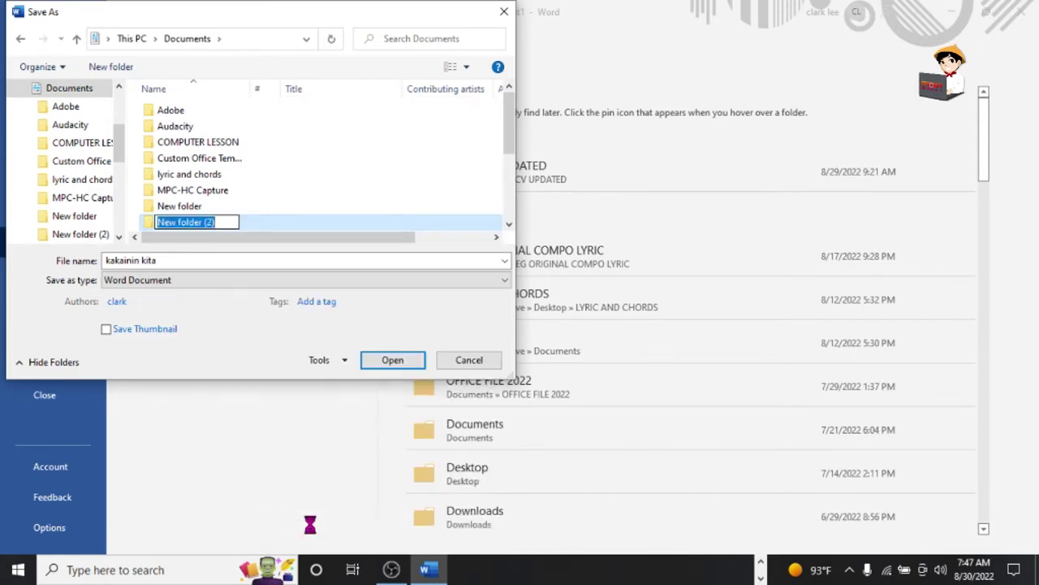
{"action": "type", "text": "brochure"}
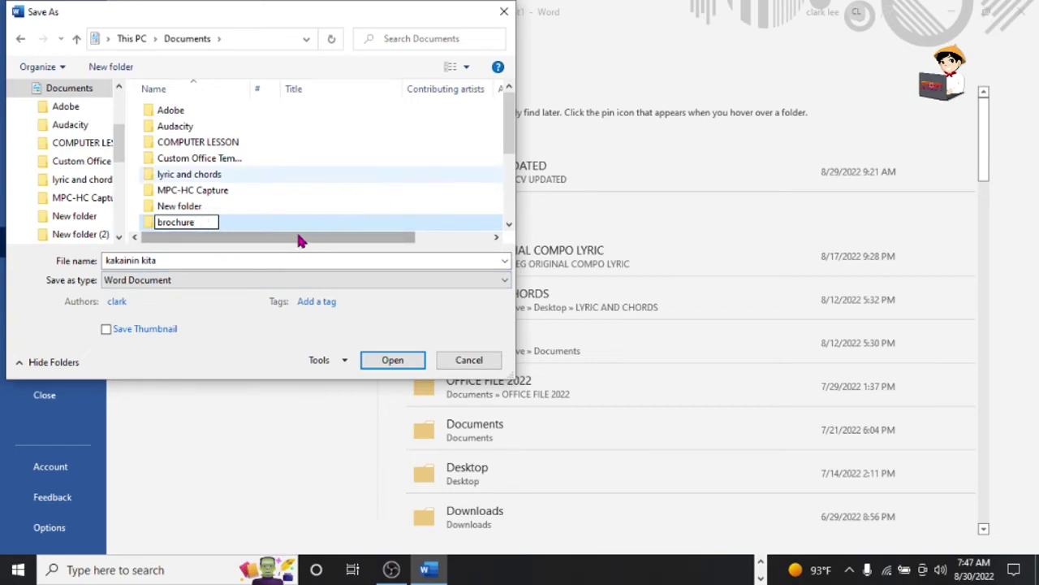
{"action": "key", "text": "Return"}
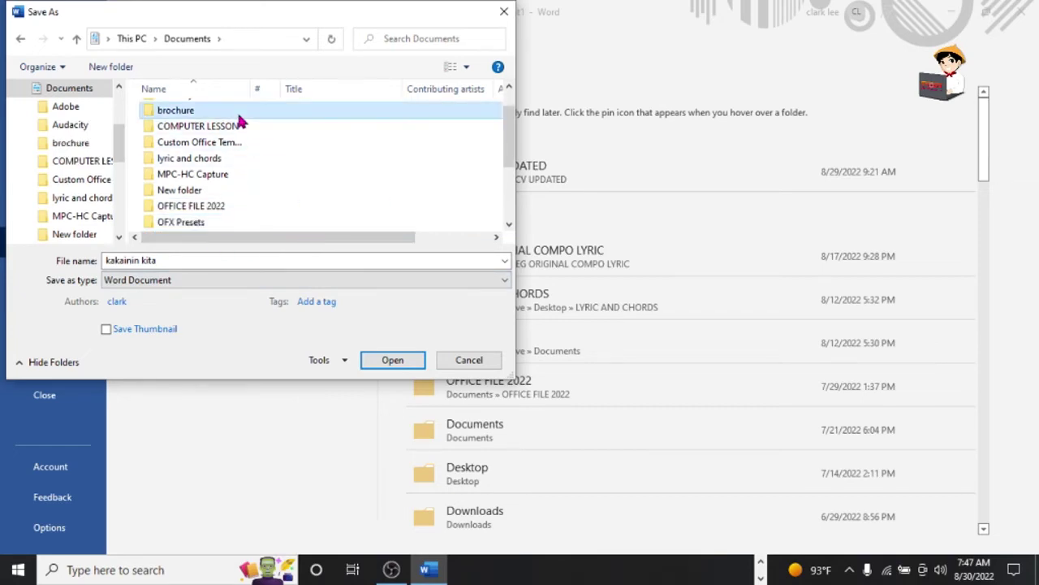
Save the document as kakaininkita inside the brochure folder
{"action": "double_click", "coordinate": [240, 116]}
{"action": "left_click", "coordinate": [174, 260]}
{"action": "type", "text": "kak"}
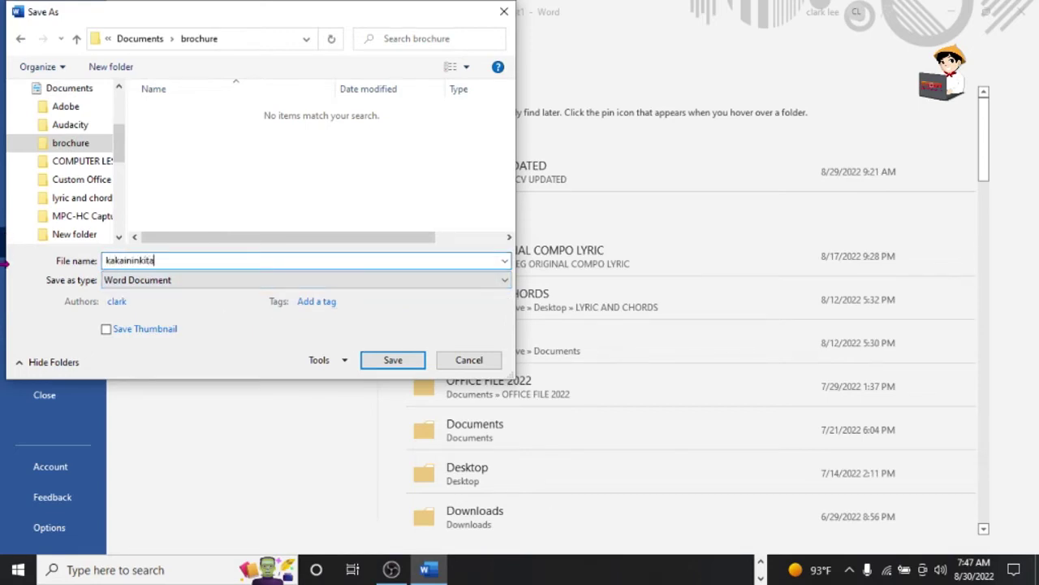
{"action": "left_click", "coordinate": [417, 362]}
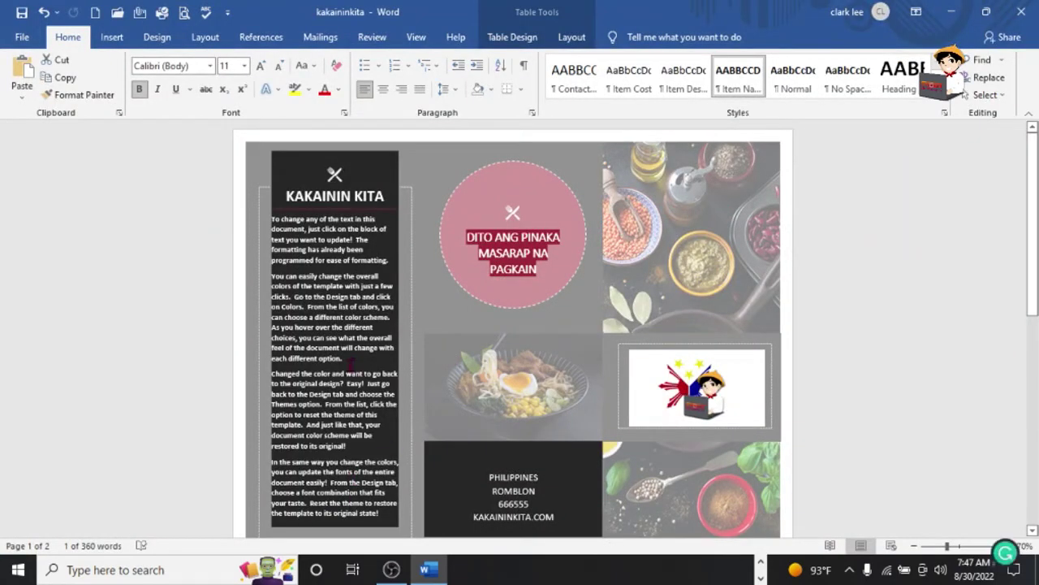
Scroll through the brochure, then bring up the Print screen previewing its second page
{"action": "scroll", "coordinate": [490, 388], "scroll_direction": "down", "scroll_amount": 2}
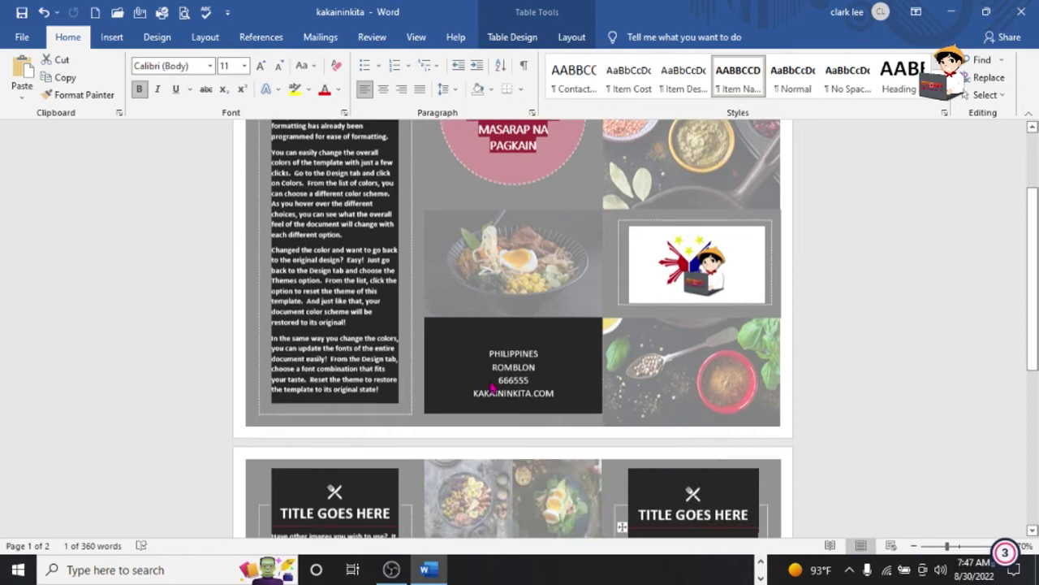
{"action": "scroll", "coordinate": [490, 388], "scroll_direction": "down", "scroll_amount": 4}
{"action": "scroll", "coordinate": [491, 386], "scroll_direction": "down", "scroll_amount": 2}
{"action": "scroll", "coordinate": [489, 381], "scroll_direction": "down", "scroll_amount": 1}
{"action": "scroll", "coordinate": [490, 380], "scroll_direction": "up", "scroll_amount": 3}
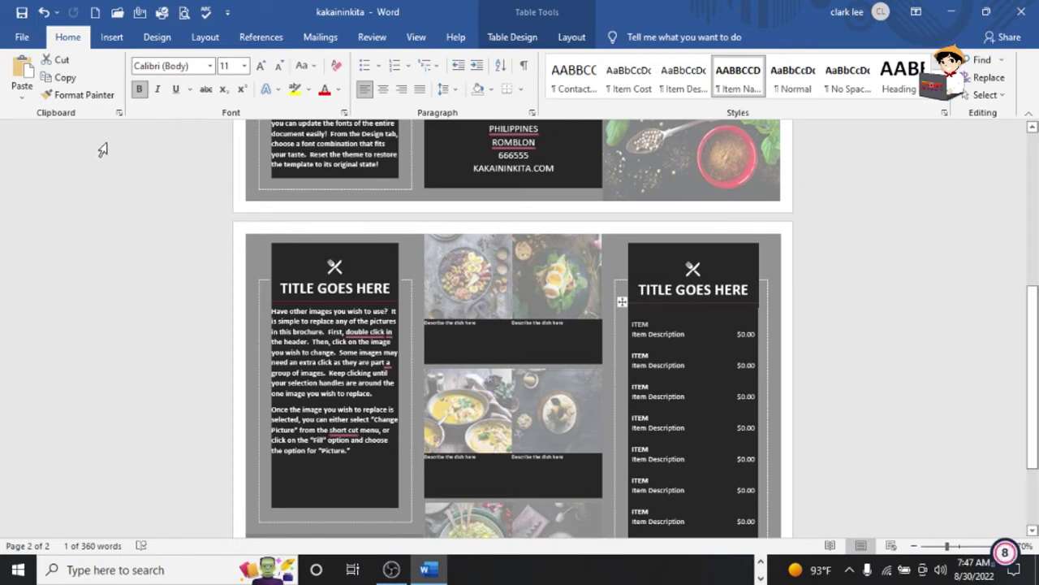
{"action": "left_click", "coordinate": [22, 37]}
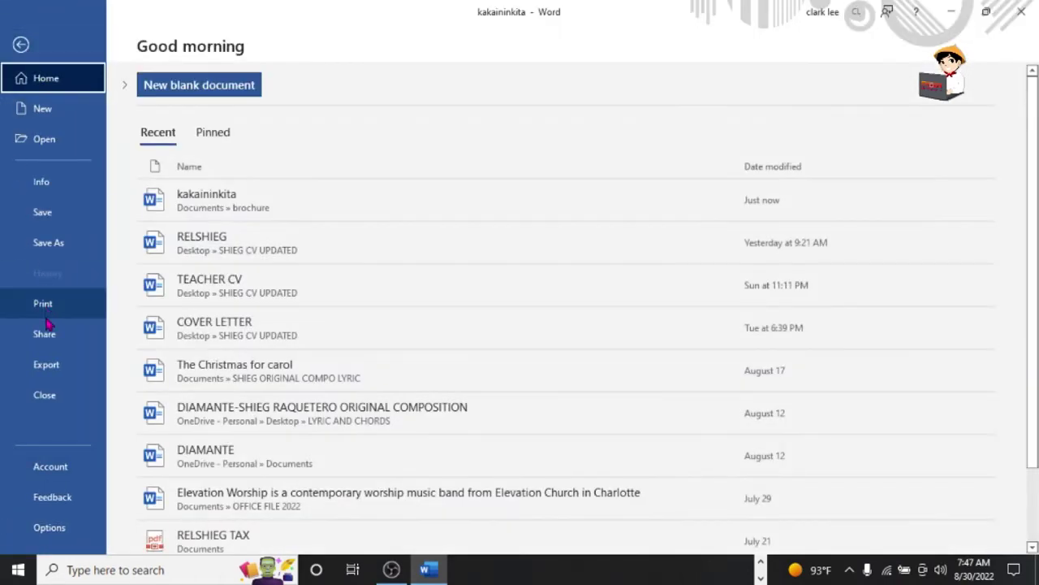
{"action": "left_click", "coordinate": [57, 315]}
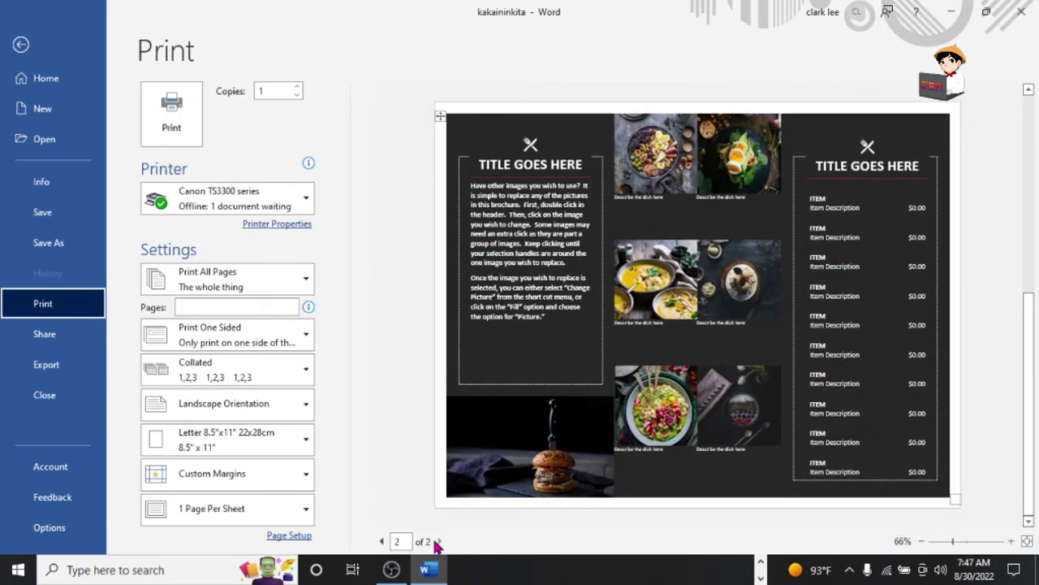
{"action": "left_click", "coordinate": [381, 541]}
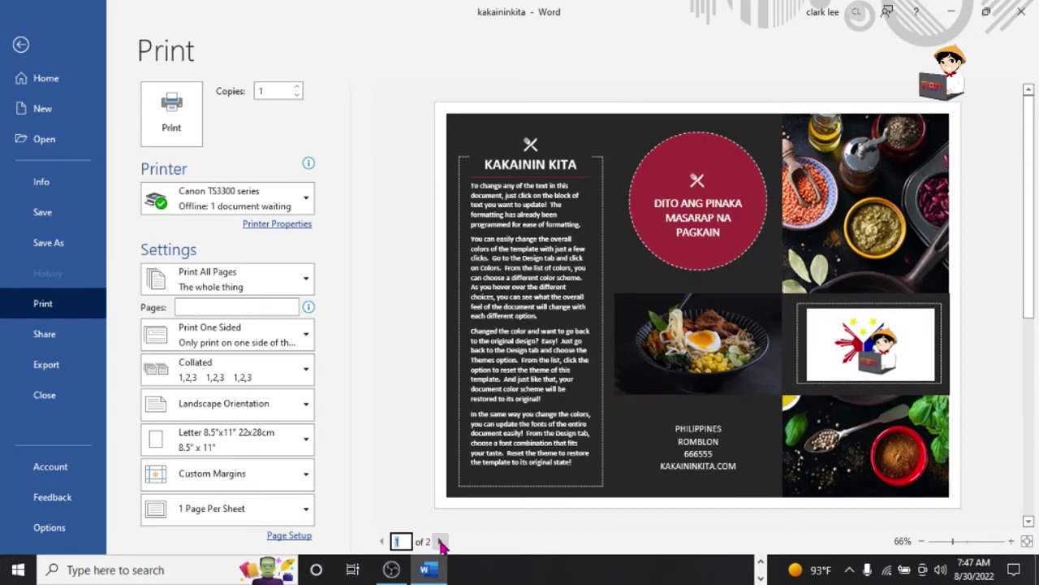
{"action": "left_click", "coordinate": [439, 541]}
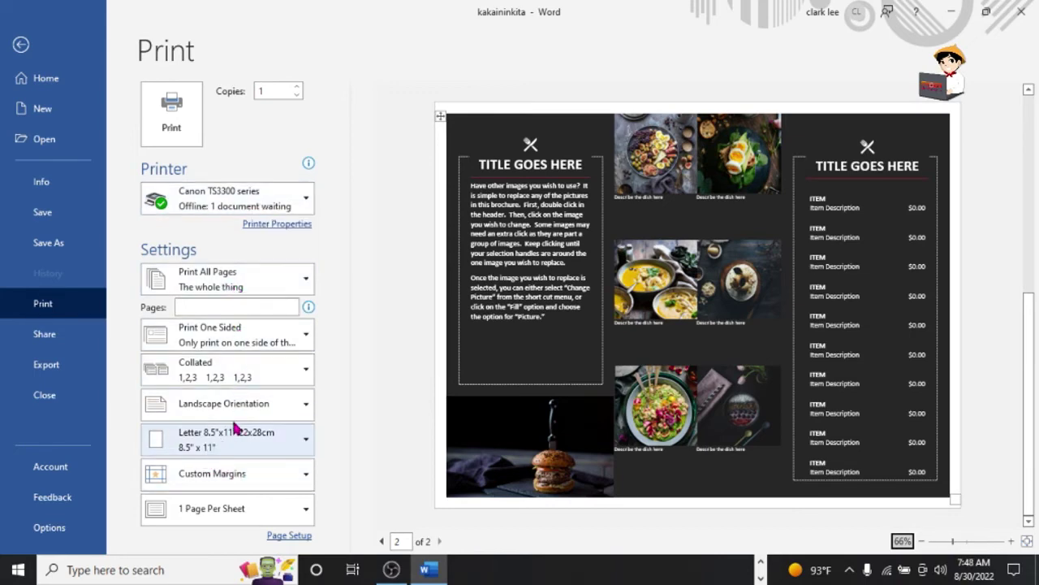
{"action": "left_click", "coordinate": [297, 406]}
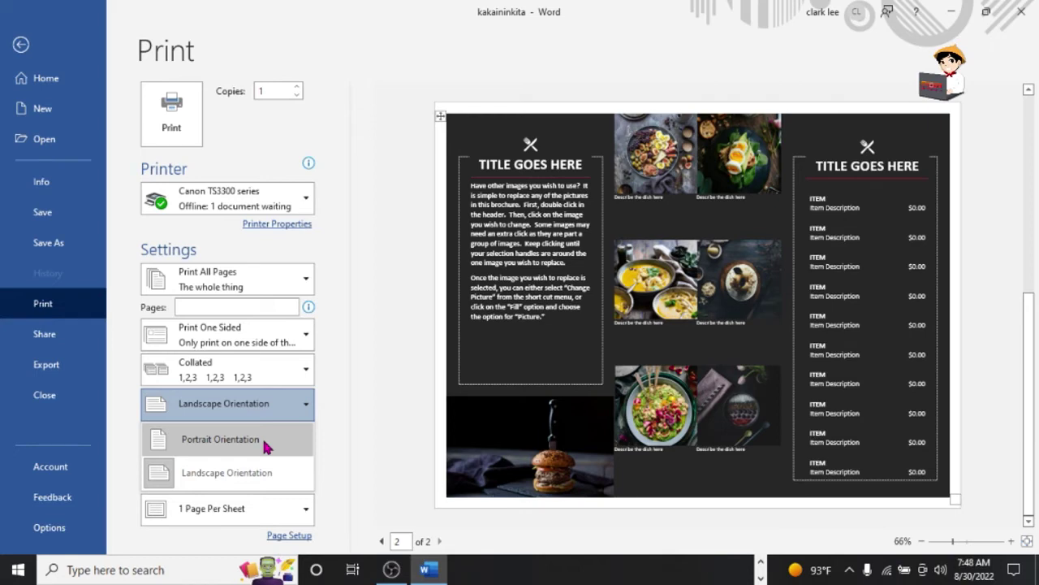
{"action": "left_click", "coordinate": [372, 379]}
{"action": "left_click", "coordinate": [262, 406]}
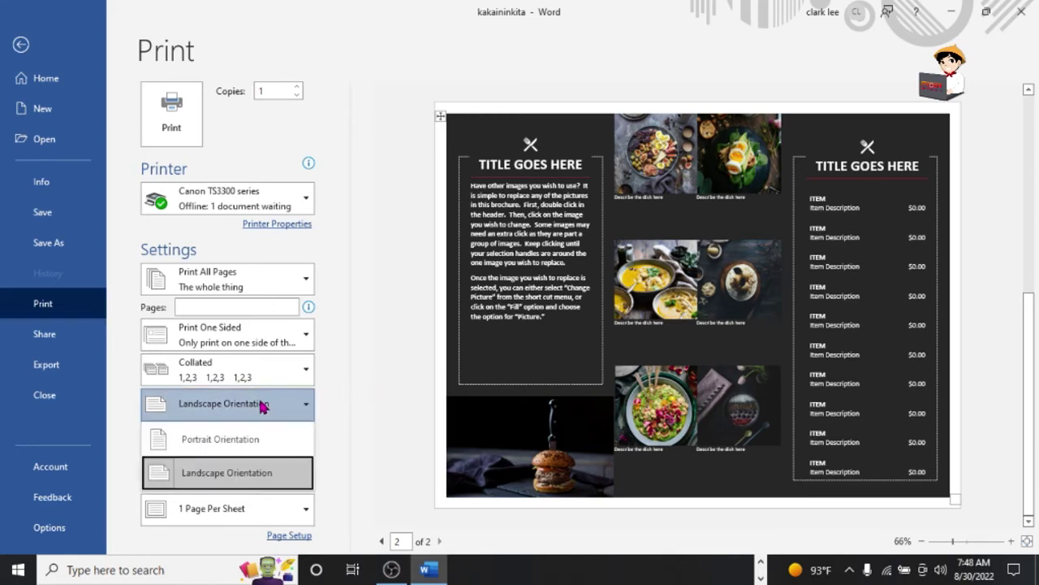
{"action": "left_click", "coordinate": [341, 407]}
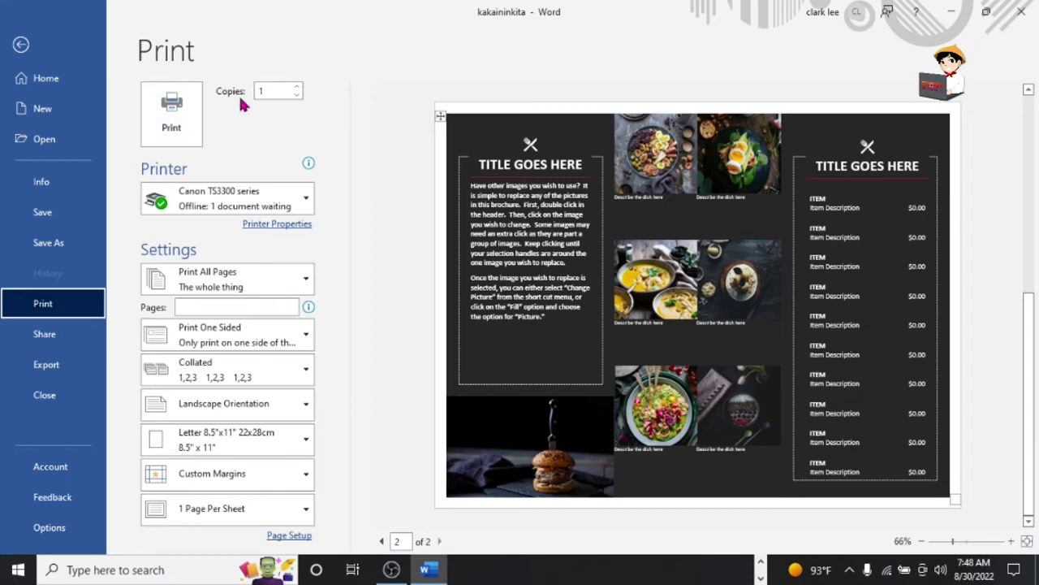
Set the print job to 100 copies on the Canon TS3300 series printer
{"action": "double_click", "coordinate": [278, 89]}
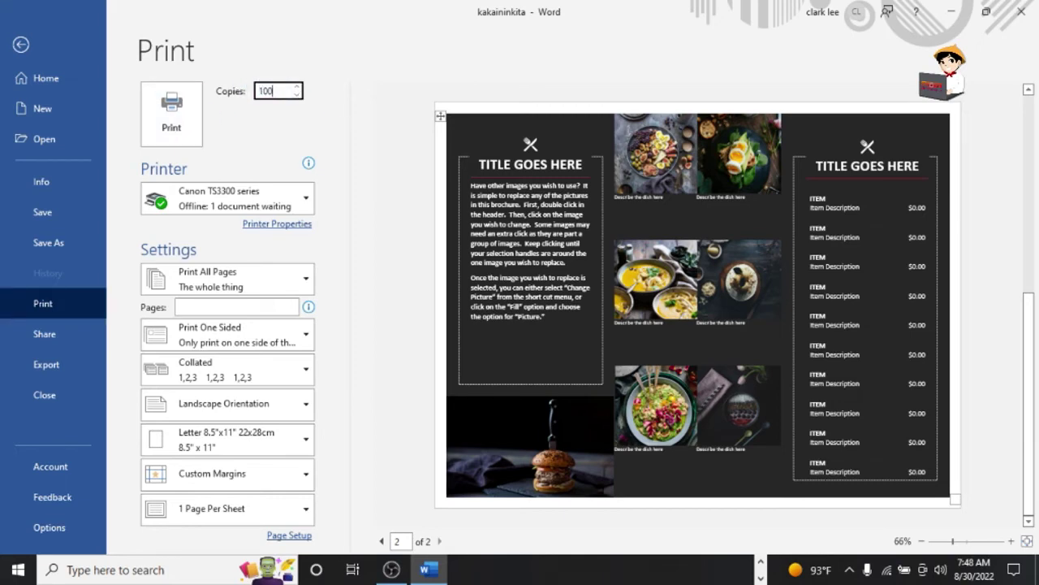
{"action": "left_click", "coordinate": [270, 124]}
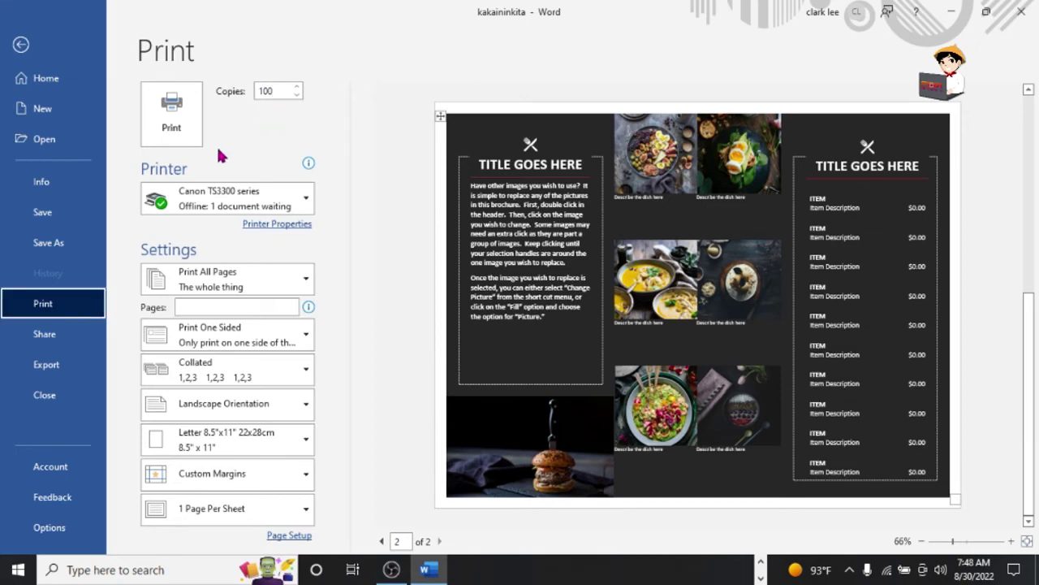
{"action": "left_click", "coordinate": [288, 199]}
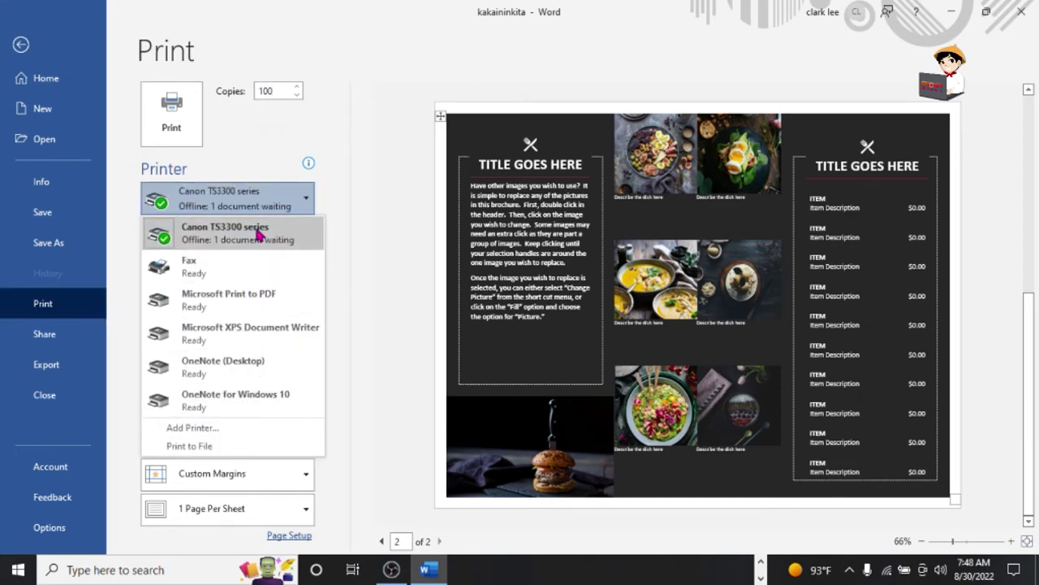
{"action": "mouse_move", "coordinate": [233, 233]}
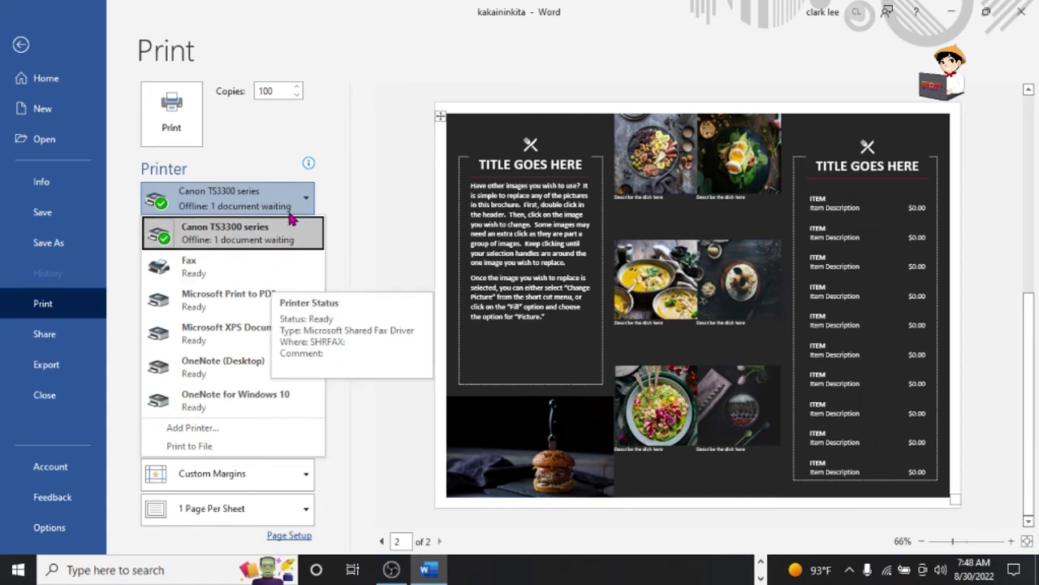
{"action": "left_click", "coordinate": [382, 214]}
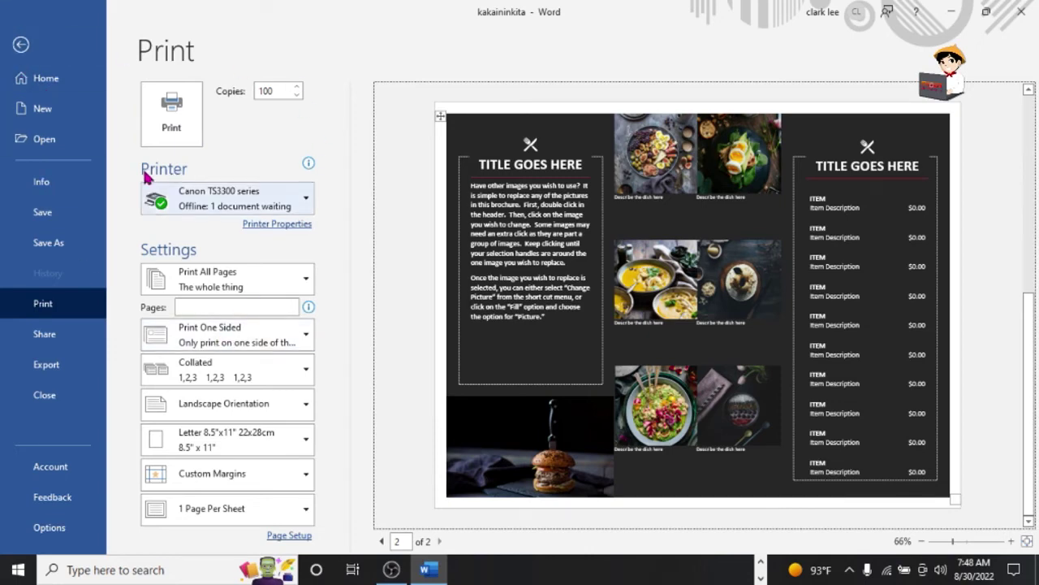
{"action": "left_click", "coordinate": [73, 111]}
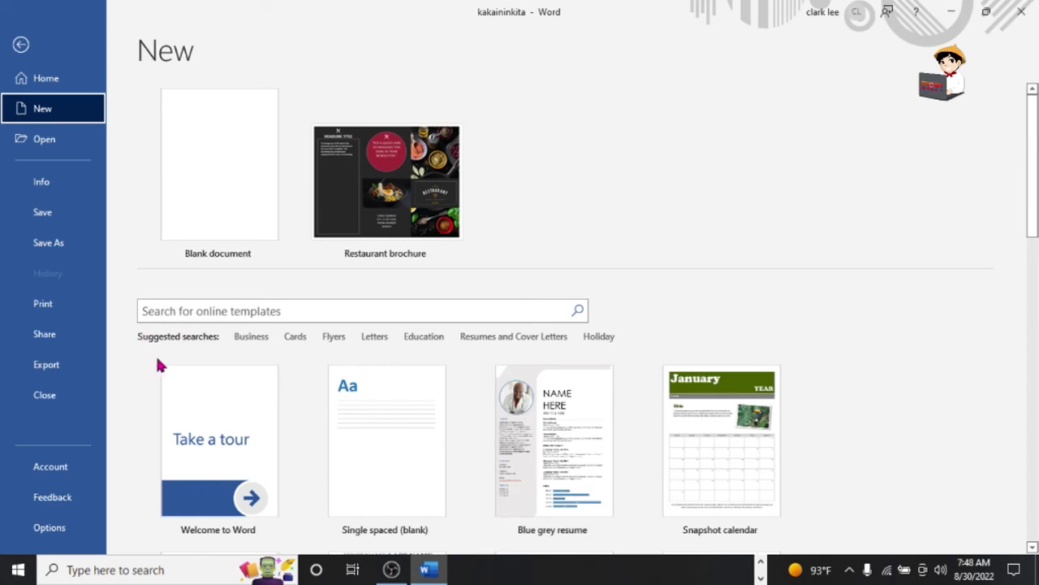
Search online templates for Cards and browse the results
{"action": "left_click", "coordinate": [295, 337]}
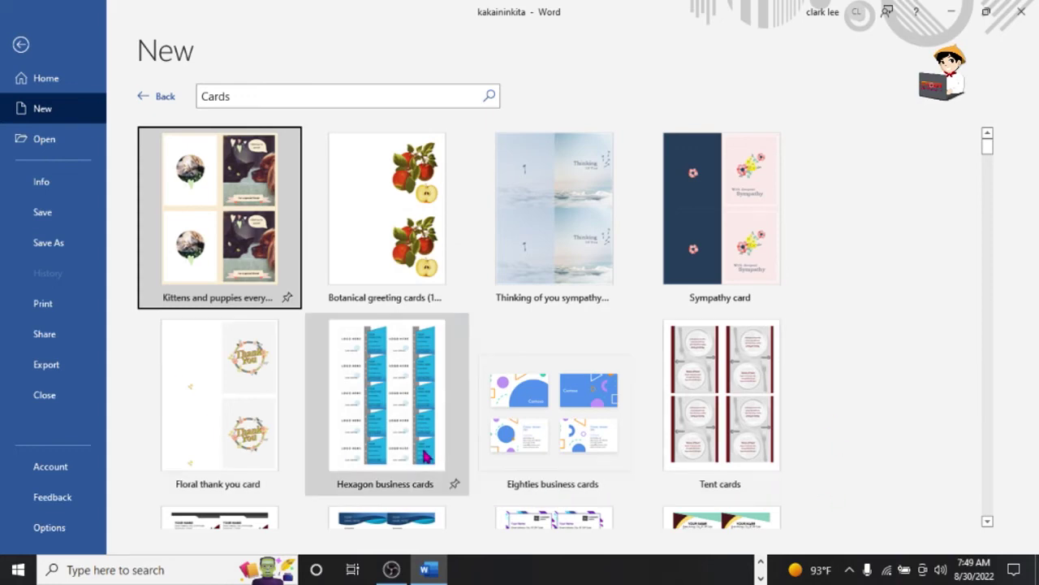
{"action": "scroll", "coordinate": [560, 416], "scroll_direction": "down", "scroll_amount": 1}
{"action": "scroll", "coordinate": [559, 420], "scroll_direction": "down", "scroll_amount": 2}
{"action": "scroll", "coordinate": [558, 420], "scroll_direction": "up", "scroll_amount": 2}
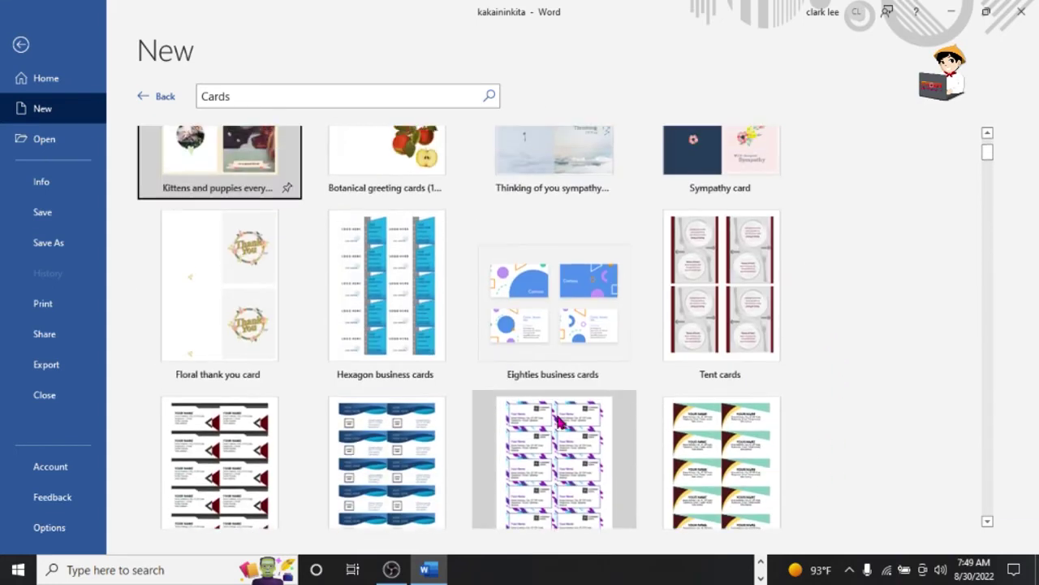
{"action": "scroll", "coordinate": [559, 420], "scroll_direction": "up", "scroll_amount": 1}
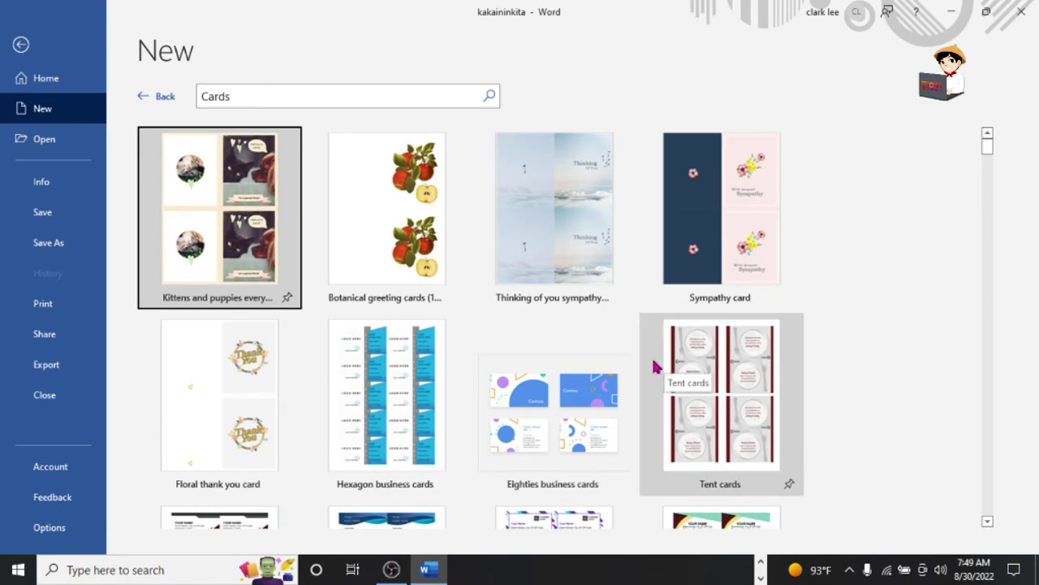
Return to the brochure and reopen the New template gallery
{"action": "left_click", "coordinate": [21, 45]}
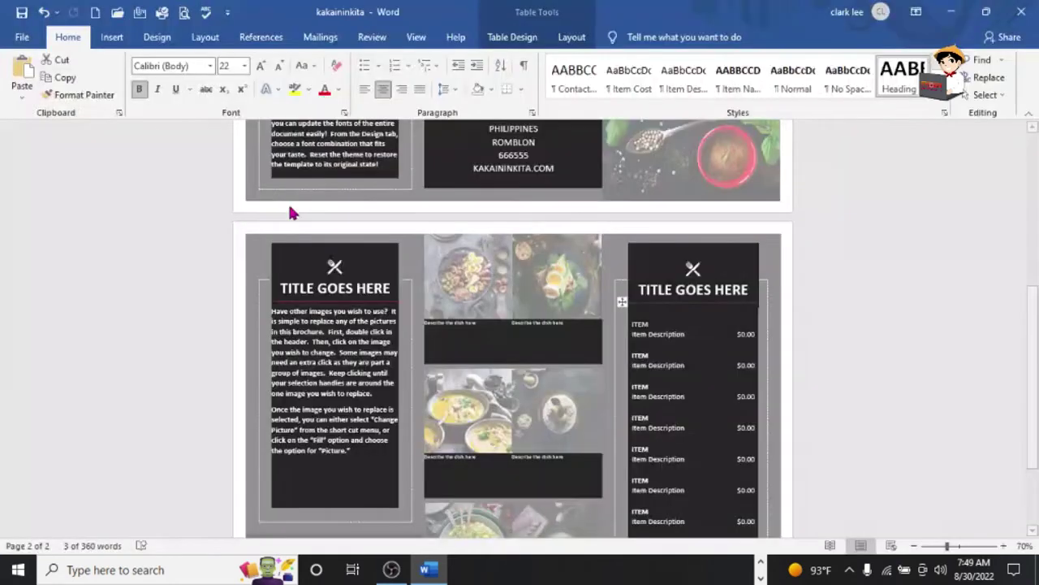
{"action": "left_click", "coordinate": [22, 36]}
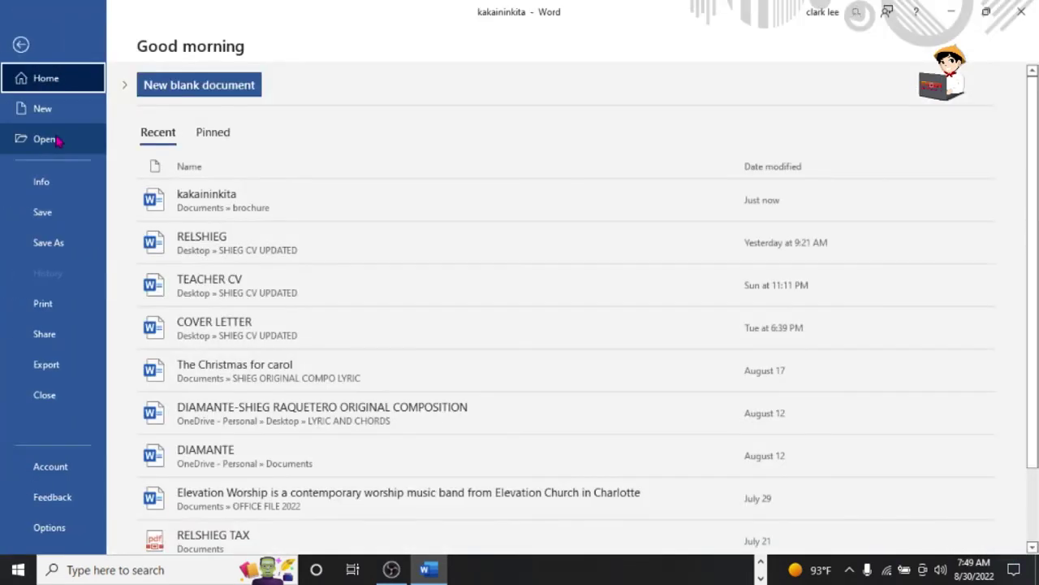
{"action": "left_click", "coordinate": [58, 142]}
{"action": "left_click", "coordinate": [45, 108]}
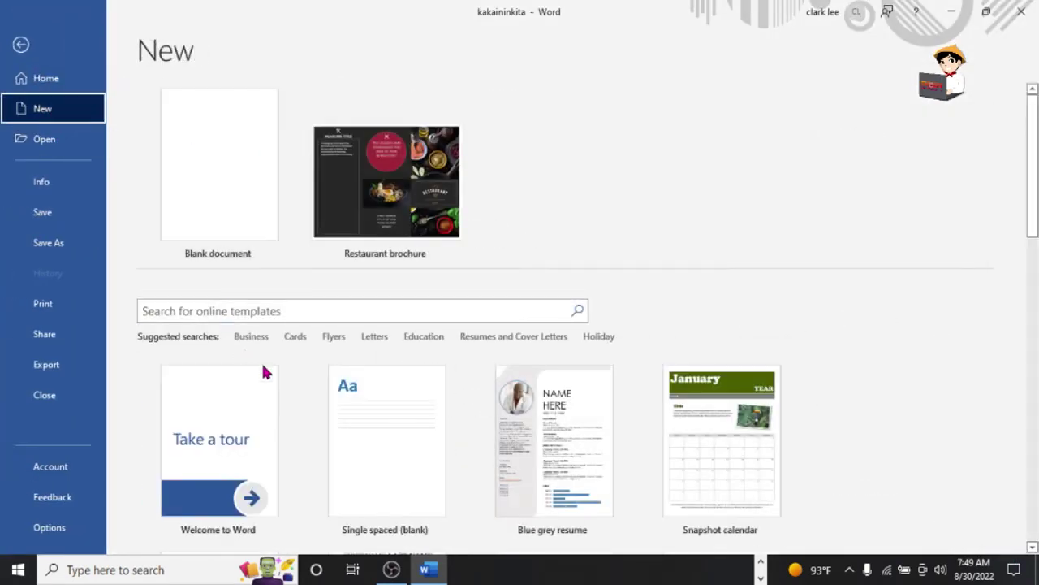